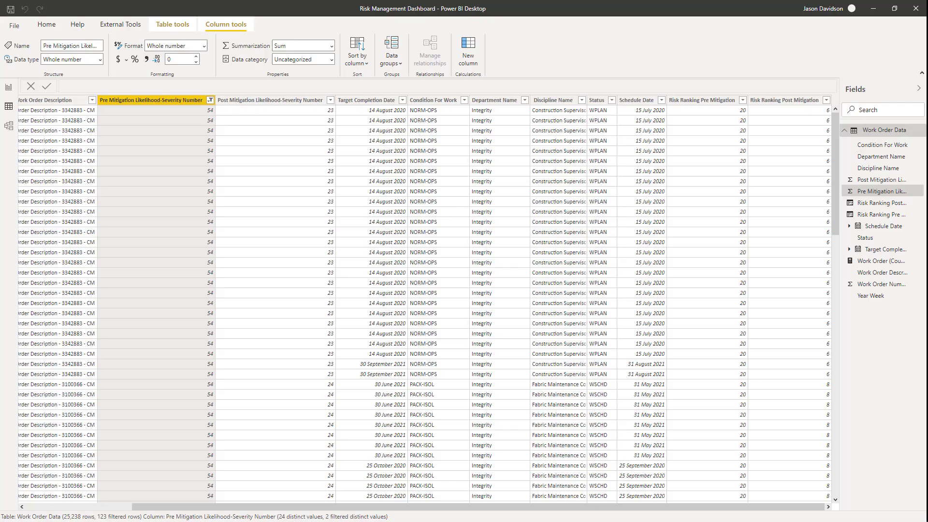
Add calculated column Risk Group Pre Mitigation with SWITCH(TRUE()) on Risk Ranking Pre Mitigation: >=15 "1. High", <=4 "3. Low", otherwise "2. Medium"
{"action": "left_click", "coordinate": [468, 48]}
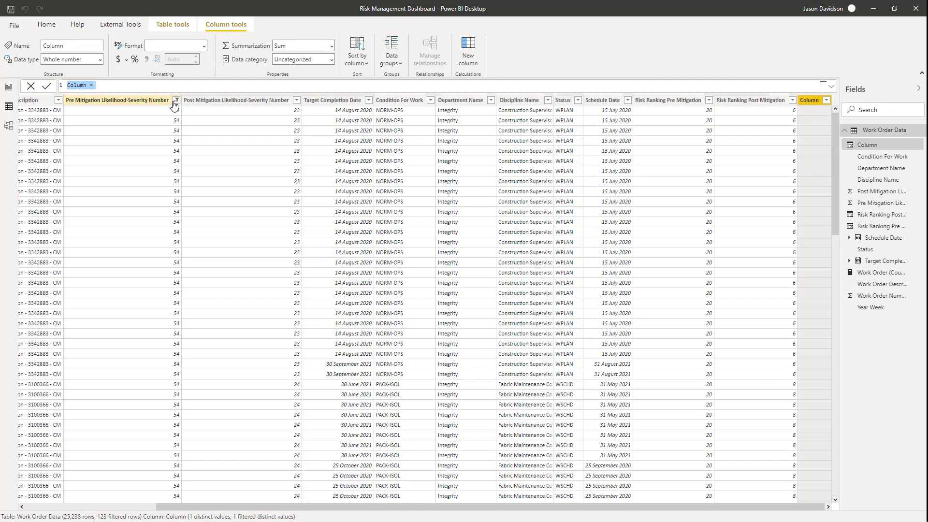
{"action": "type", "text": "Risk Group Pre Mitigation = SWITCH(     TRUE(),     'Work Order Data'[Risk Ranking Pre Mitigation] >=15, \"1. High\",     'Work Order Data'[Risk Ranking Pre Mitigation] <=4, \"3. Low\",     \"2. Medium\" )"}
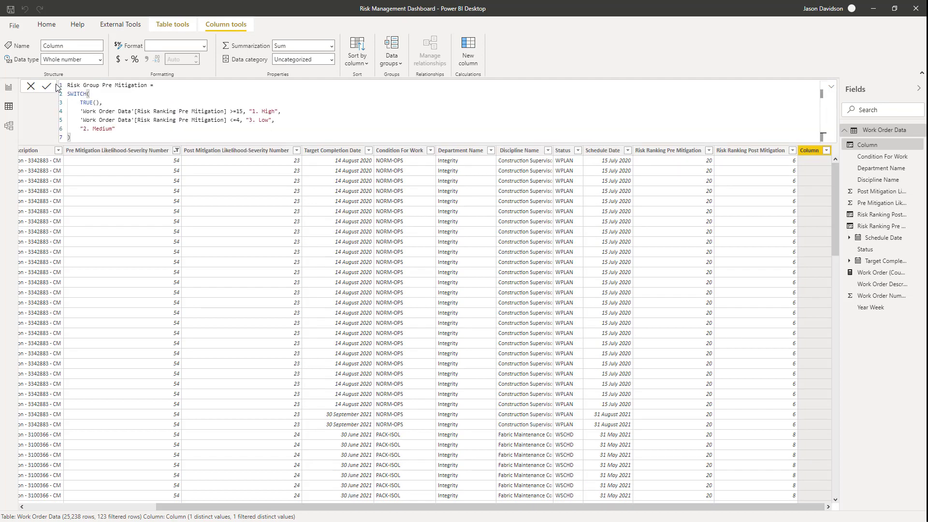
{"action": "left_click", "coordinate": [96, 92]}
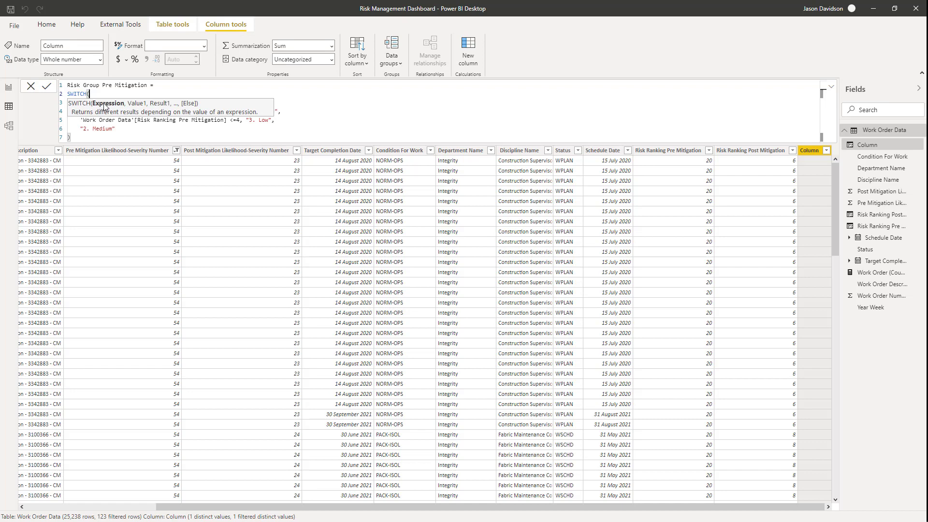
{"action": "left_click", "coordinate": [104, 128]}
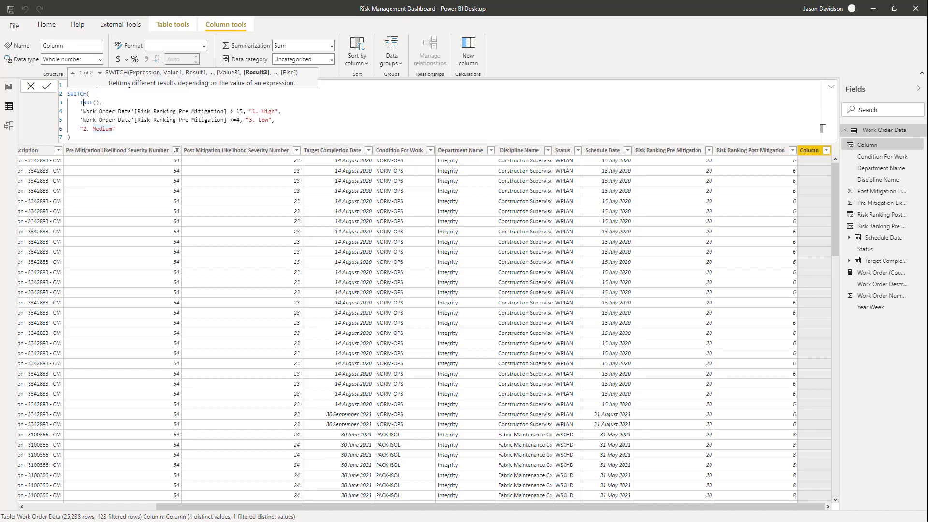
{"action": "left_click", "coordinate": [93, 96]}
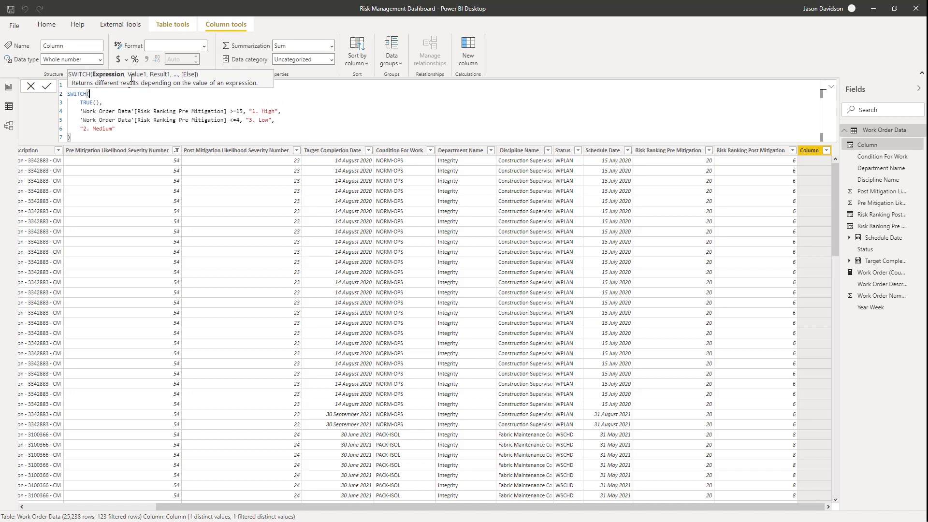
{"action": "left_click", "coordinate": [89, 111]}
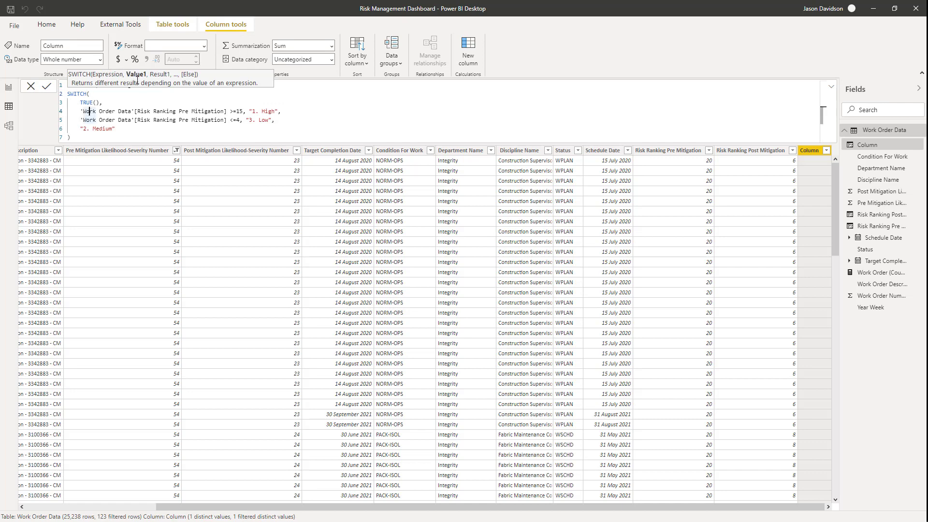
{"action": "left_click", "coordinate": [269, 112]}
{"action": "left_click", "coordinate": [102, 120]}
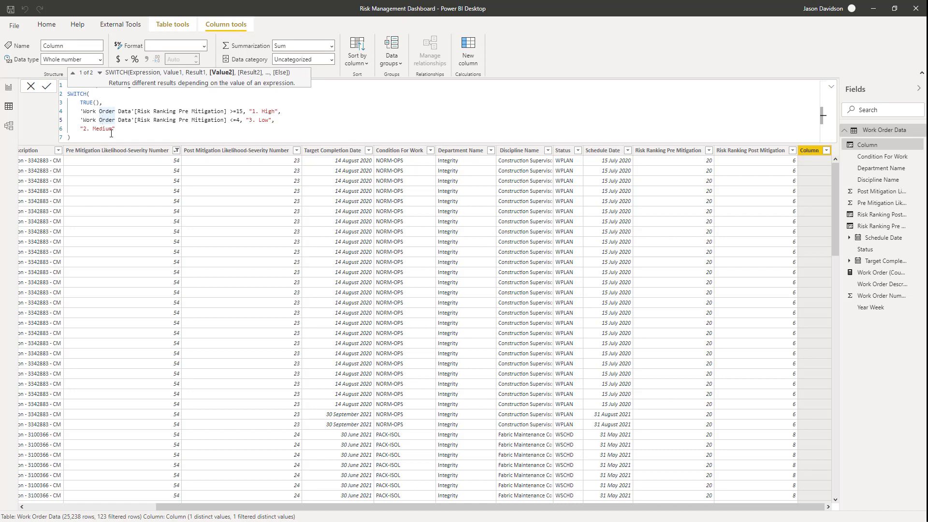
{"action": "left_click", "coordinate": [47, 87]}
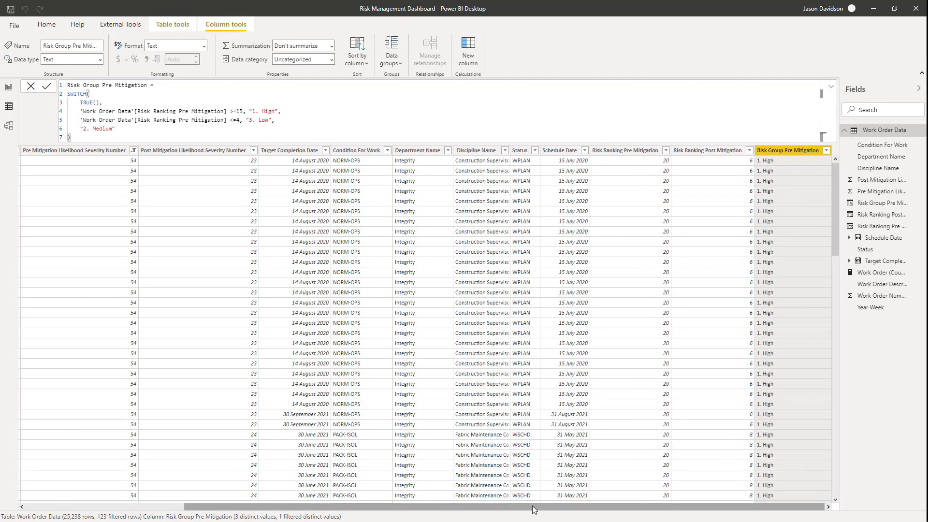
Clear the filter on the Pre Mitigation Likelihood-Severity Number column
{"action": "left_click", "coordinate": [825, 152]}
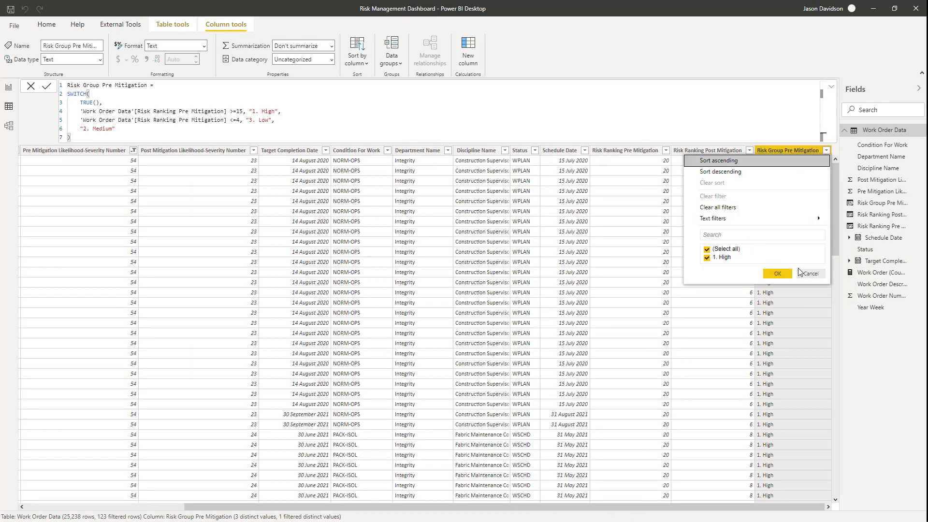
{"action": "left_click", "coordinate": [810, 273]}
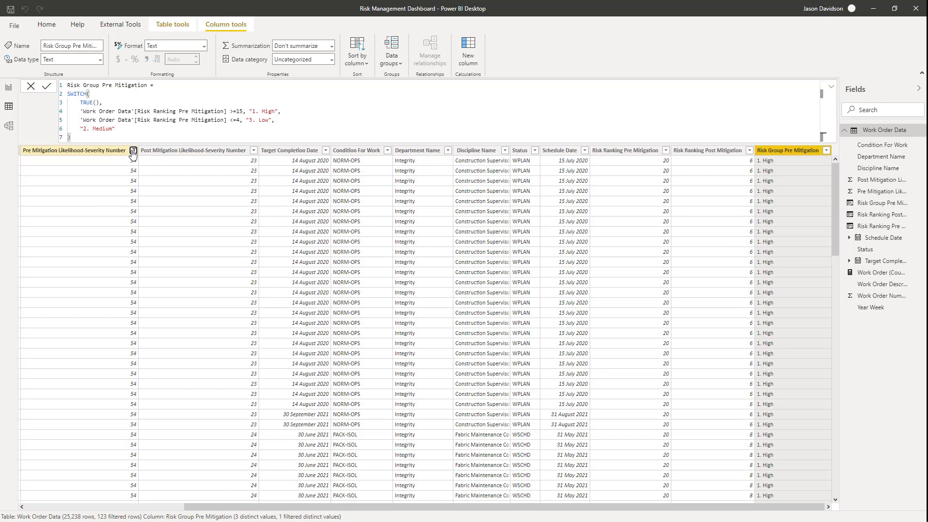
{"action": "left_click", "coordinate": [133, 151]}
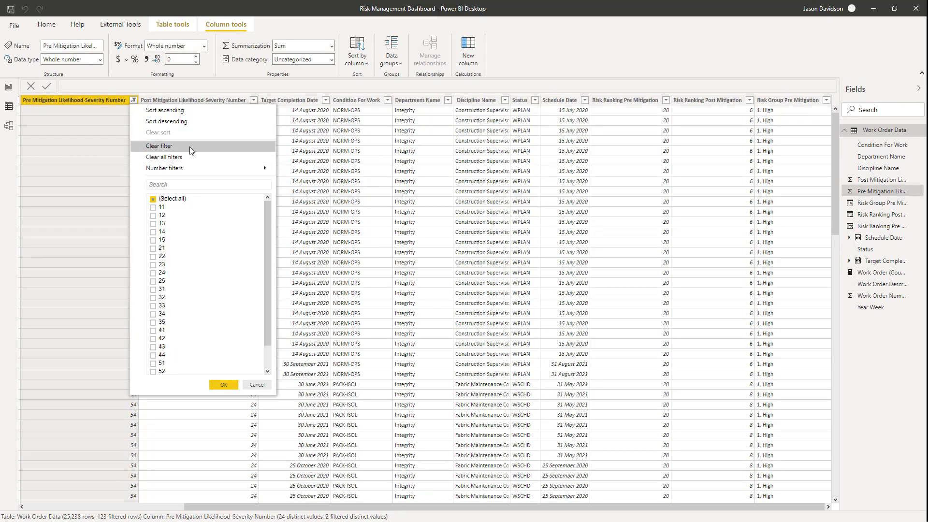
{"action": "left_click", "coordinate": [168, 200]}
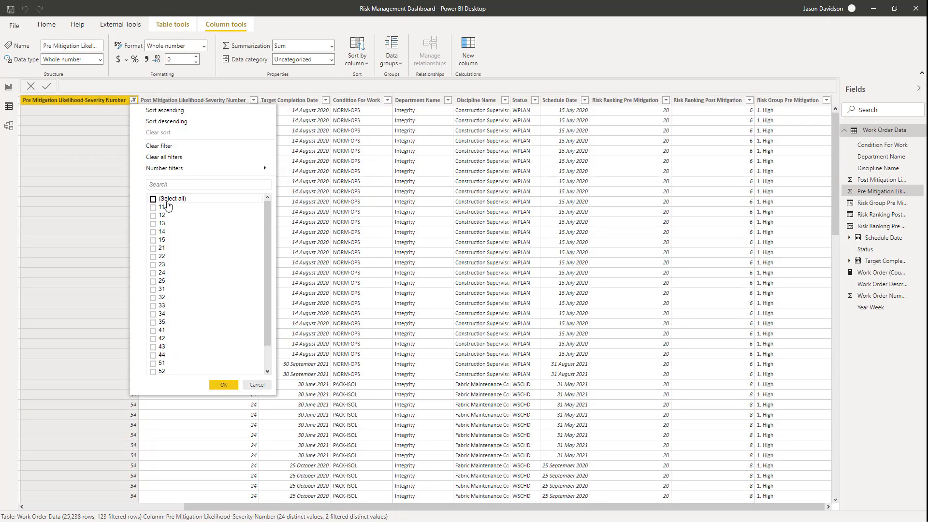
{"action": "left_click", "coordinate": [167, 146]}
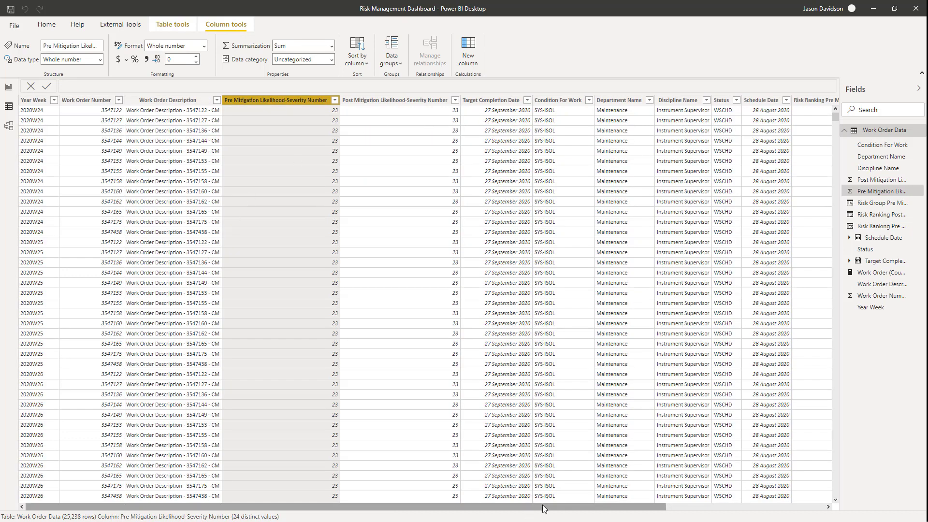
{"action": "left_click_drag", "start_coordinate": [542, 505], "coordinate": [714, 501]}
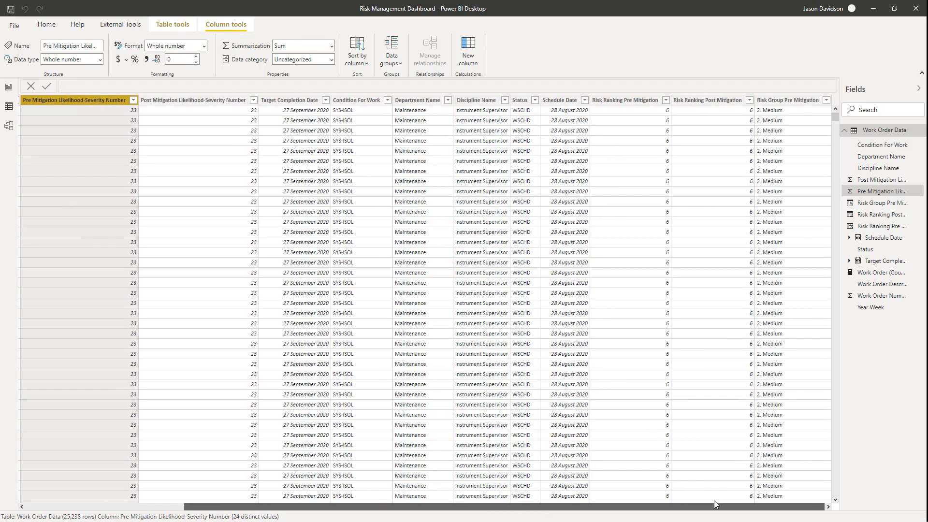
Filter Risk Group Pre Mitigation to only 1. High and check which Risk Ranking Pre Mitigation values fall in that group
{"action": "left_click", "coordinate": [825, 101]}
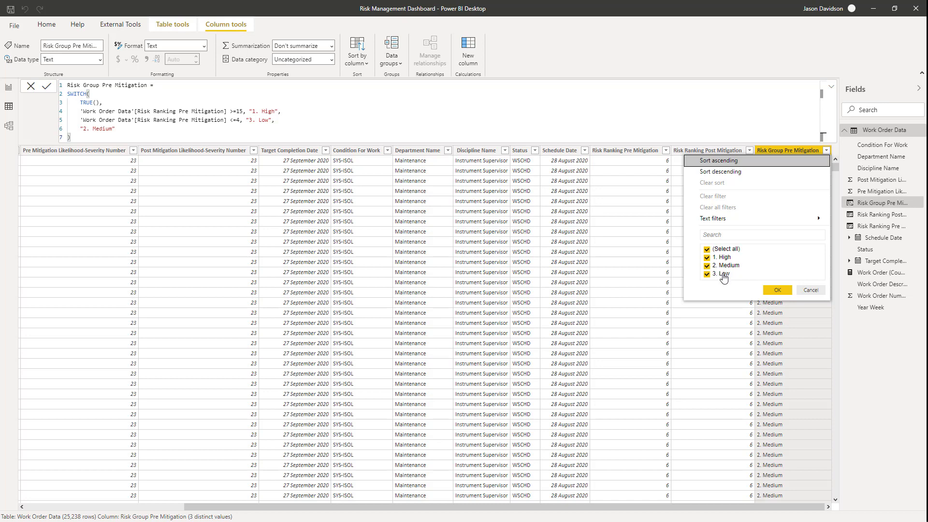
{"action": "left_click", "coordinate": [810, 290]}
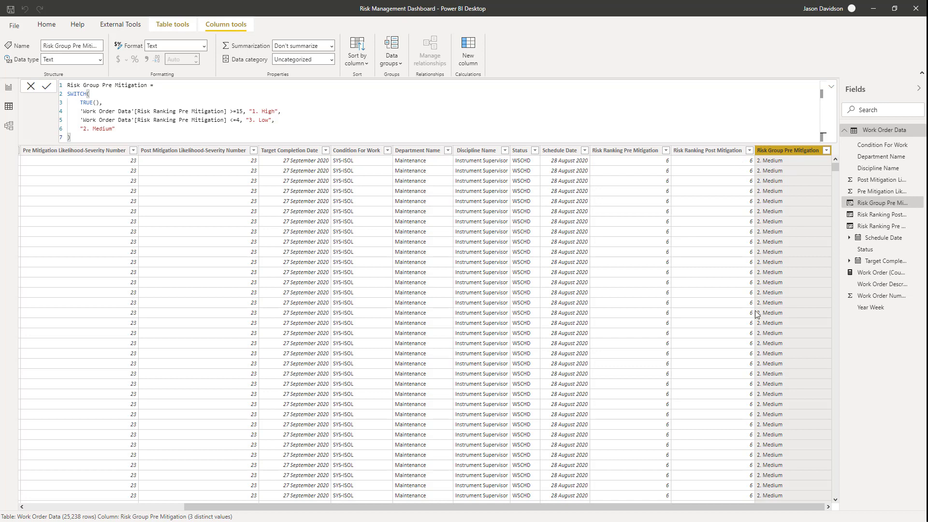
{"action": "left_click", "coordinate": [826, 151]}
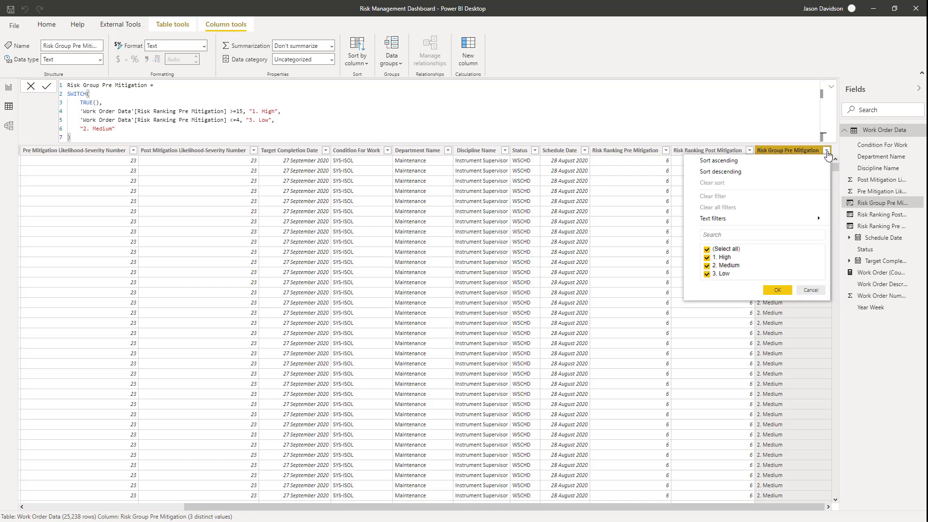
{"action": "left_click", "coordinate": [706, 249]}
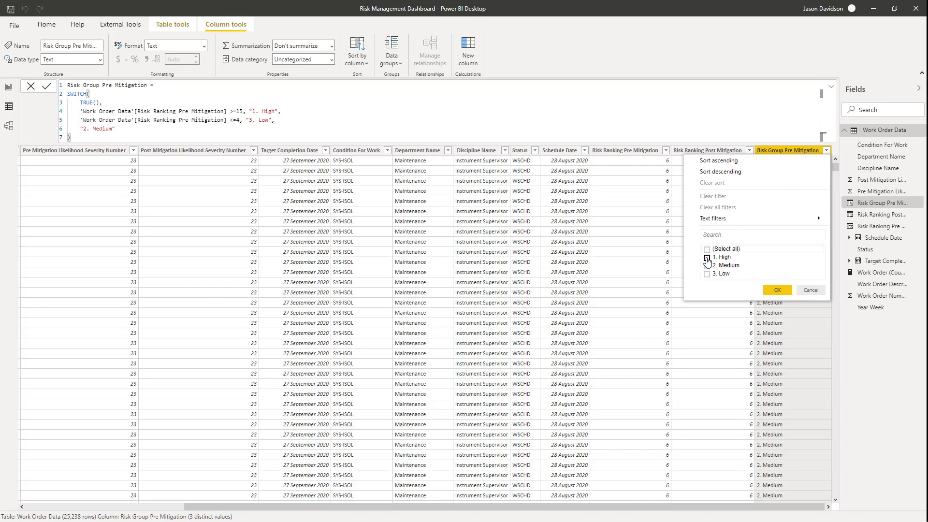
{"action": "left_click", "coordinate": [706, 258]}
{"action": "left_click", "coordinate": [776, 290]}
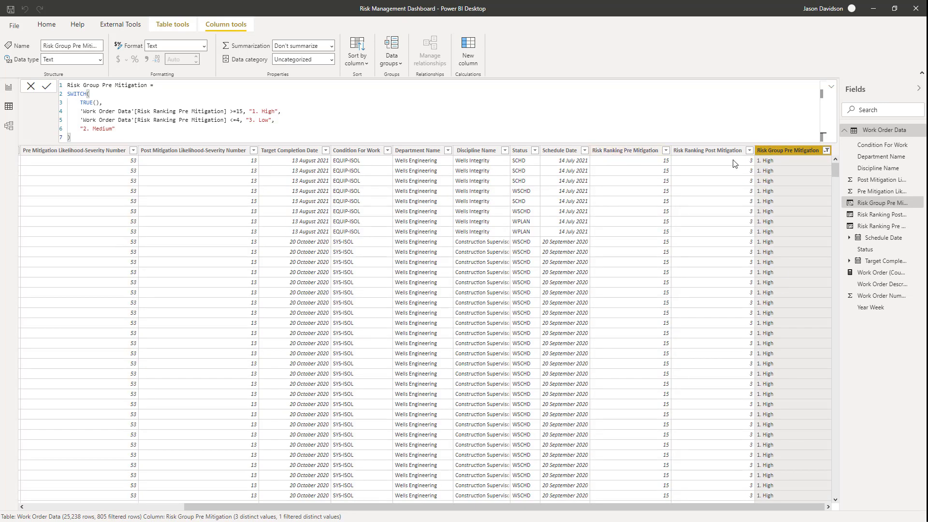
{"action": "left_click", "coordinate": [666, 150]}
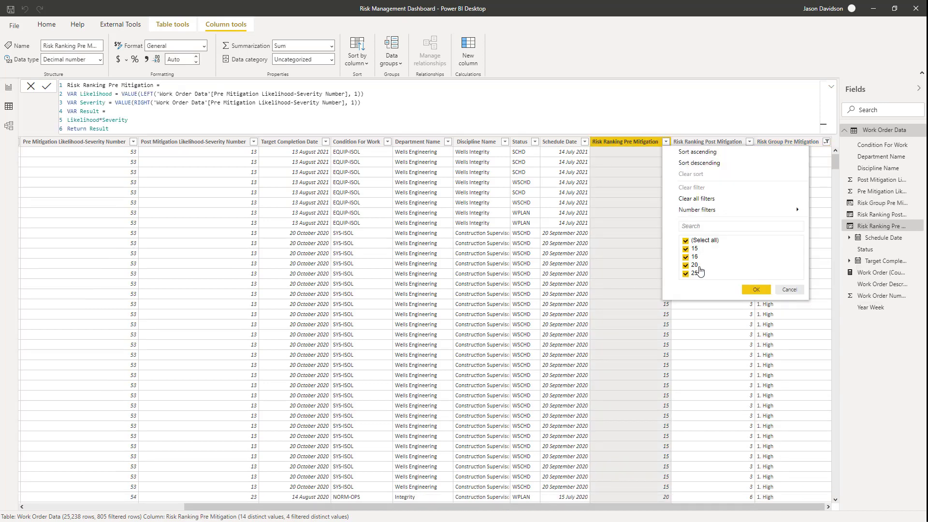
{"action": "left_click", "coordinate": [789, 290]}
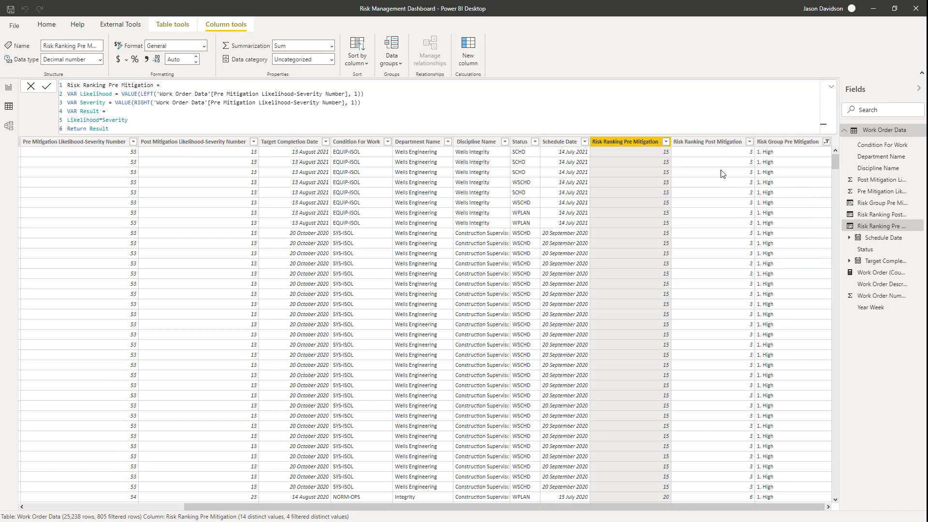
Reselect all values in the Risk Group Pre Mitigation column's filter
{"action": "left_click", "coordinate": [825, 143]}
{"action": "left_click", "coordinate": [826, 143]}
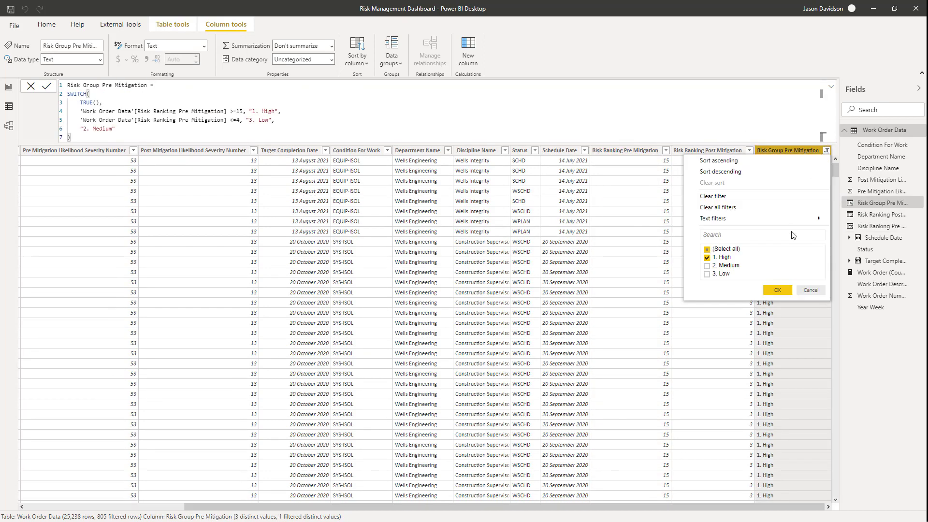
{"action": "left_click", "coordinate": [707, 250]}
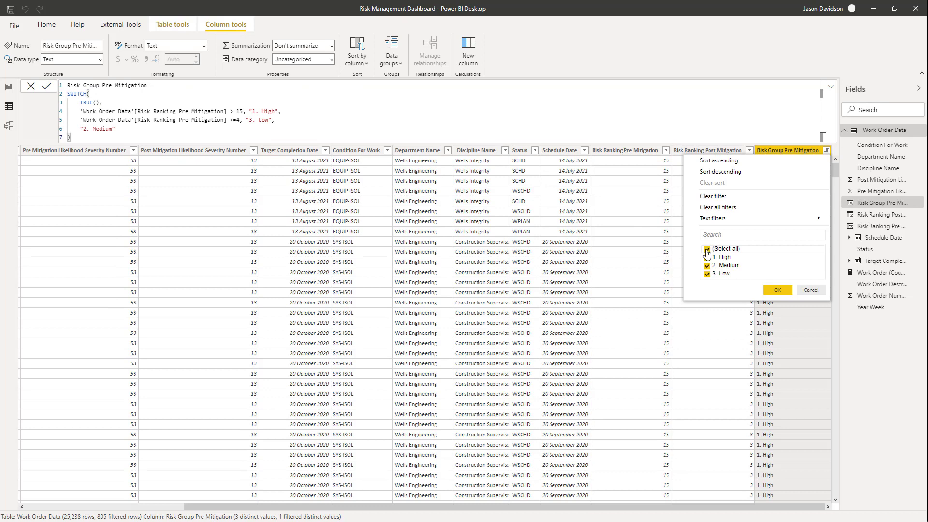
{"action": "left_click", "coordinate": [777, 290]}
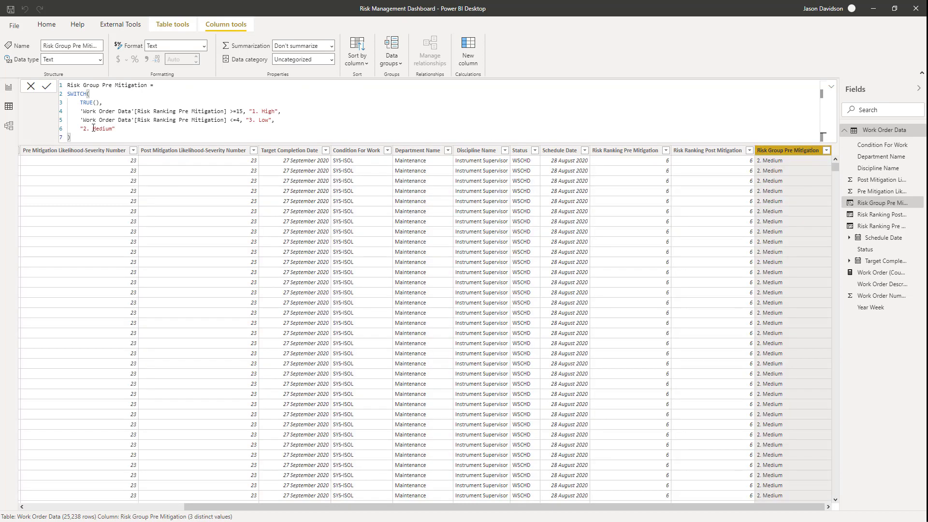
Copy the Risk Group Pre Mitigation formula into a new calculated column and rename it Risk Group Post Mitigation
{"action": "left_click_drag", "start_coordinate": [73, 136], "coordinate": [67, 85]}
{"action": "key", "text": "ctrl+c"}
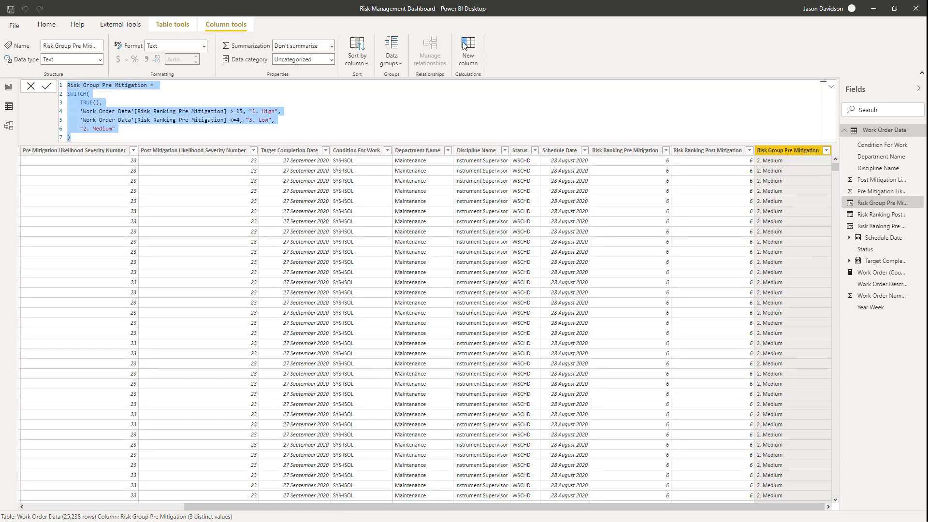
{"action": "left_click", "coordinate": [467, 73]}
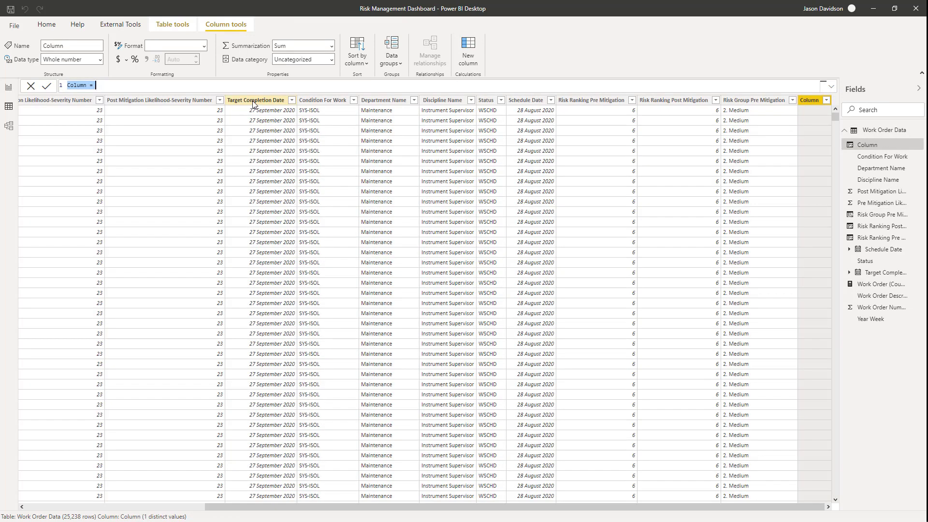
{"action": "key", "text": "ctrl+v"}
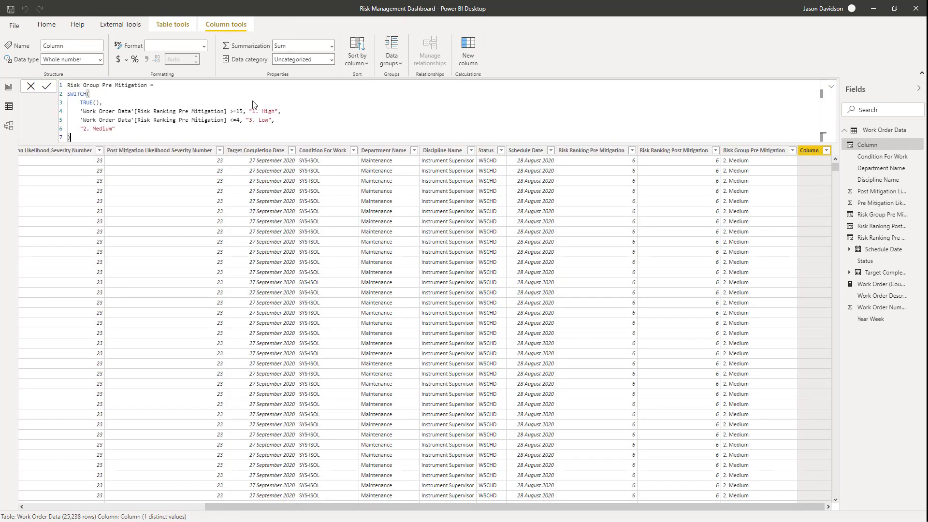
{"action": "left_click", "coordinate": [105, 85]}
{"action": "key", "text": "Delete"}
{"action": "key", "text": "Delete"}
{"action": "key", "text": "Delete"}
{"action": "type", "text": "Post"}
Change both SWITCH conditions to reference Risk Ranking Post Mitigation and commit the new column's formula
{"action": "left_click_drag", "start_coordinate": [179, 112], "coordinate": [187, 113]}
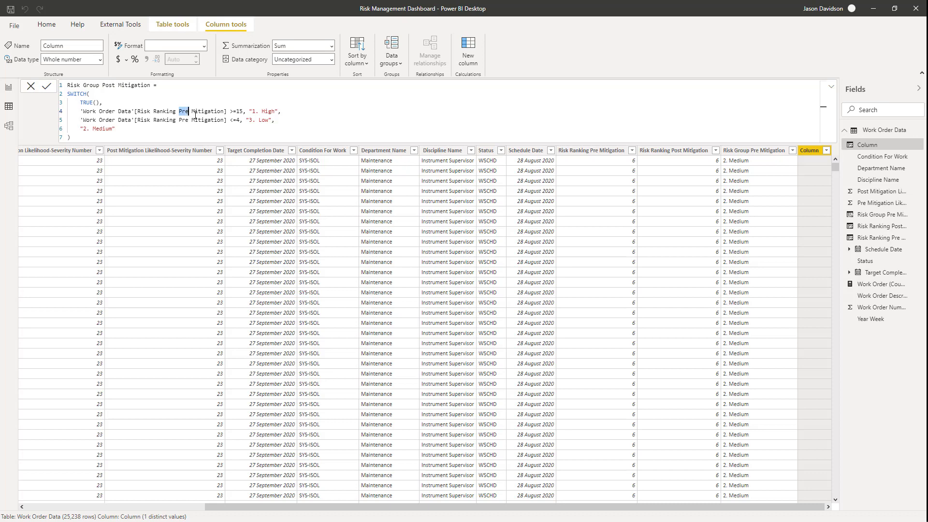
{"action": "type", "text": "Post"}
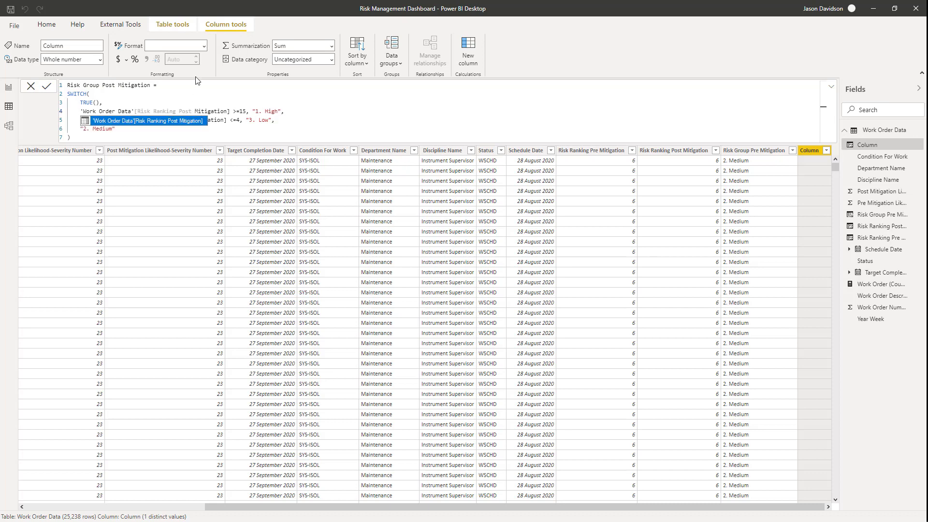
{"action": "left_click", "coordinate": [189, 120]}
{"action": "key", "text": "ctrl+shift+Left"}
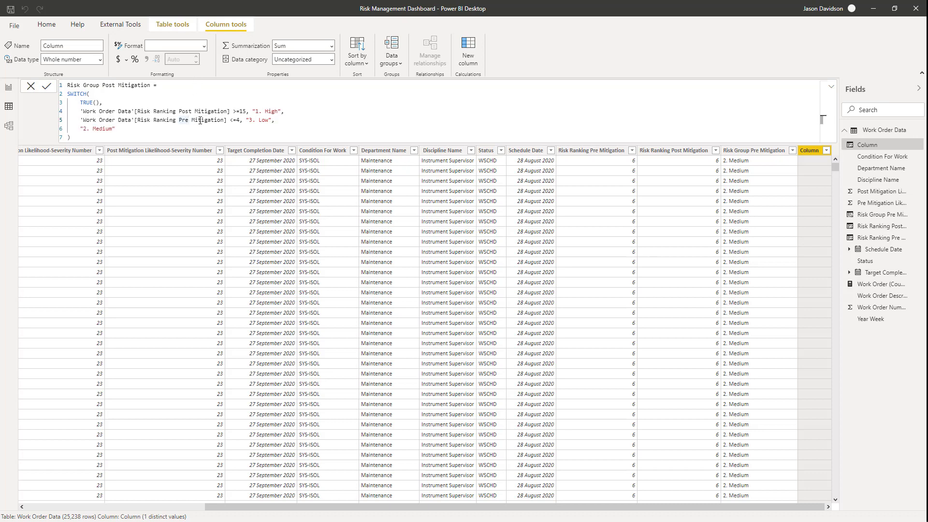
{"action": "type", "text": "Post"}
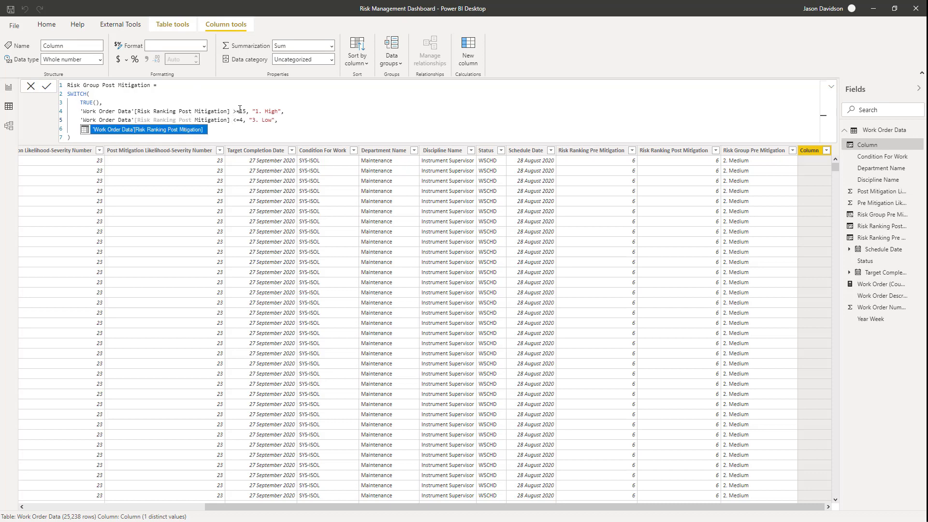
{"action": "left_click", "coordinate": [239, 111]}
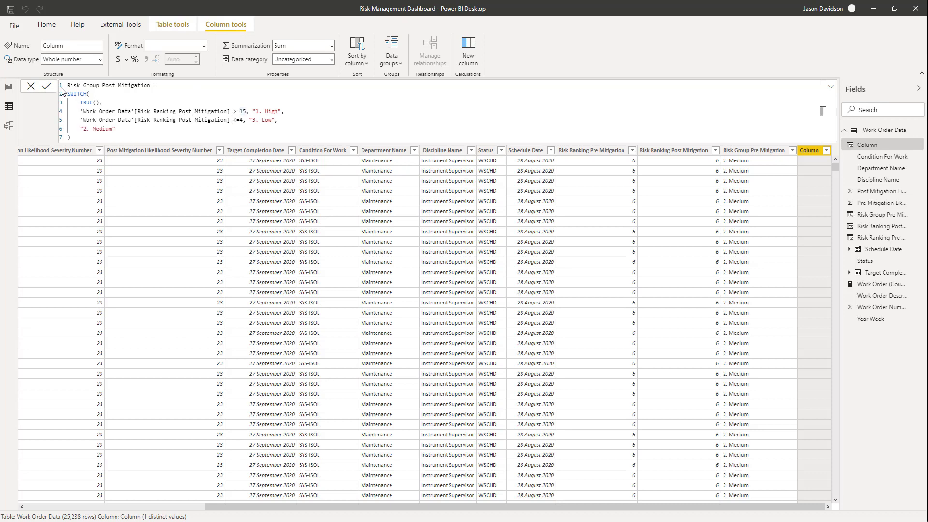
{"action": "key", "text": "Return"}
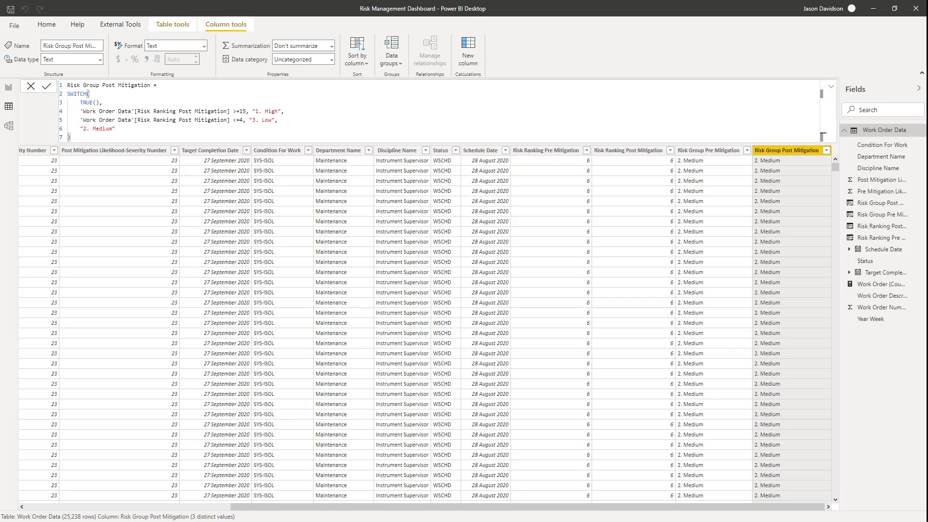
Switch to the PowerPoint case study and present the Overall Risk Status Calculation Breakdown slide
{"action": "key", "text": "alt+Tab"}
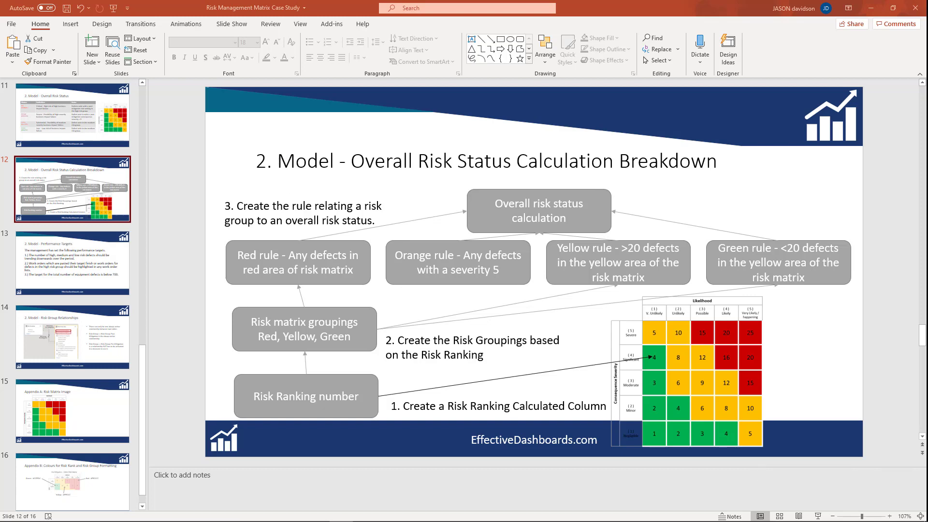
{"action": "key", "text": "shift+F5"}
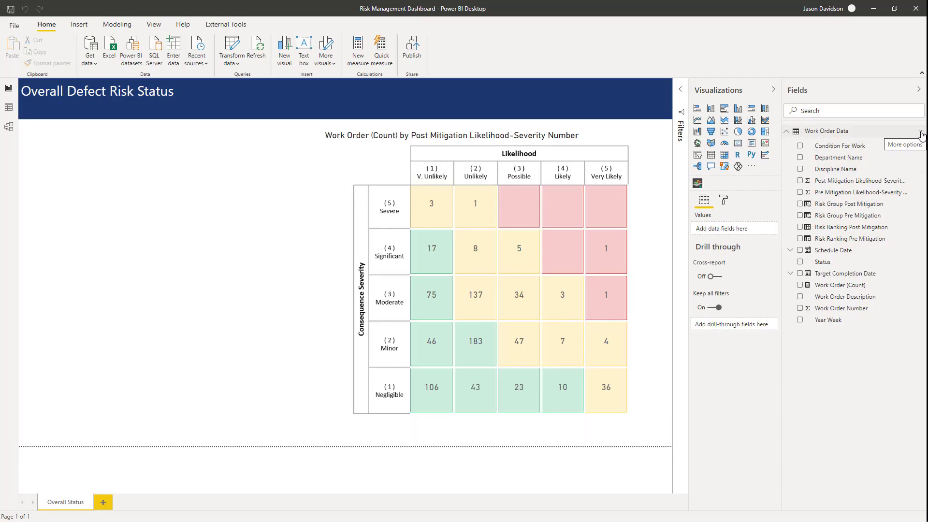
Show the filters applied to the work order risk matrix and examine its Top N filter on Year Week
{"action": "left_click", "coordinate": [359, 50]}
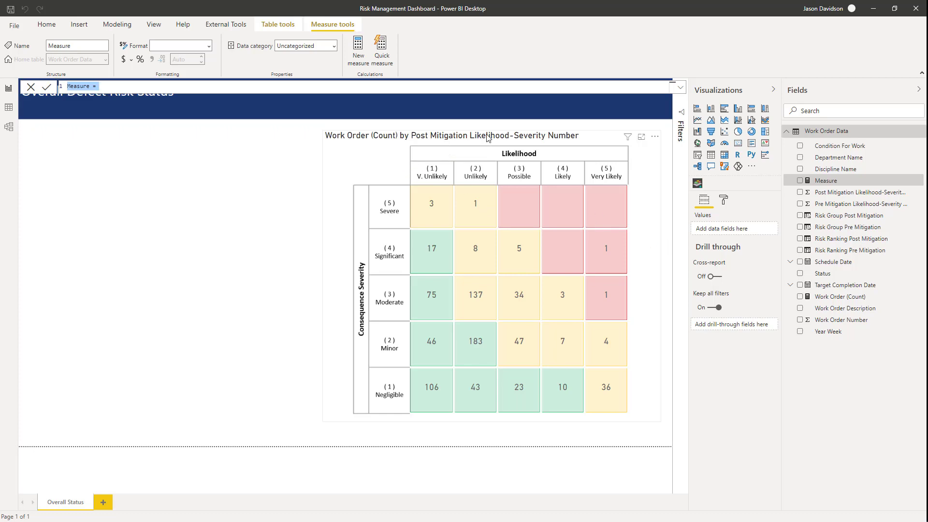
{"action": "left_click", "coordinate": [681, 91]}
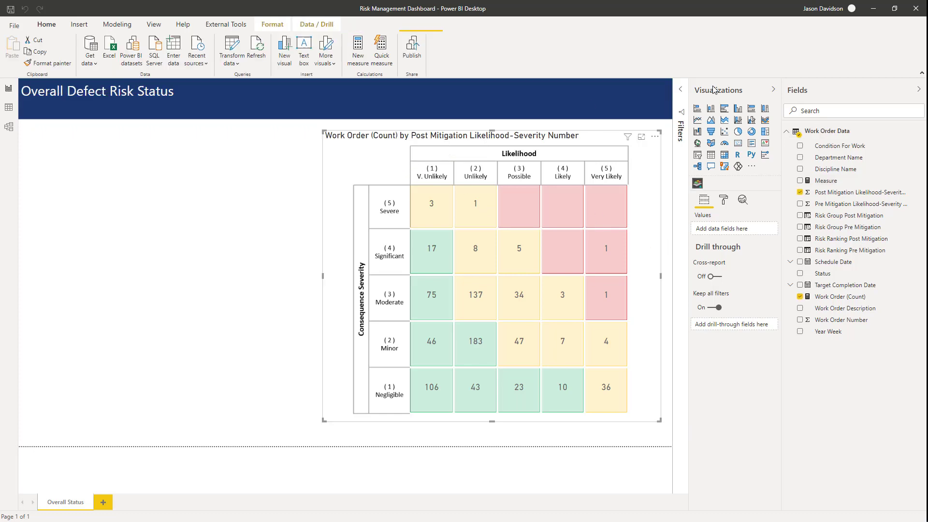
{"action": "left_click", "coordinate": [681, 92]}
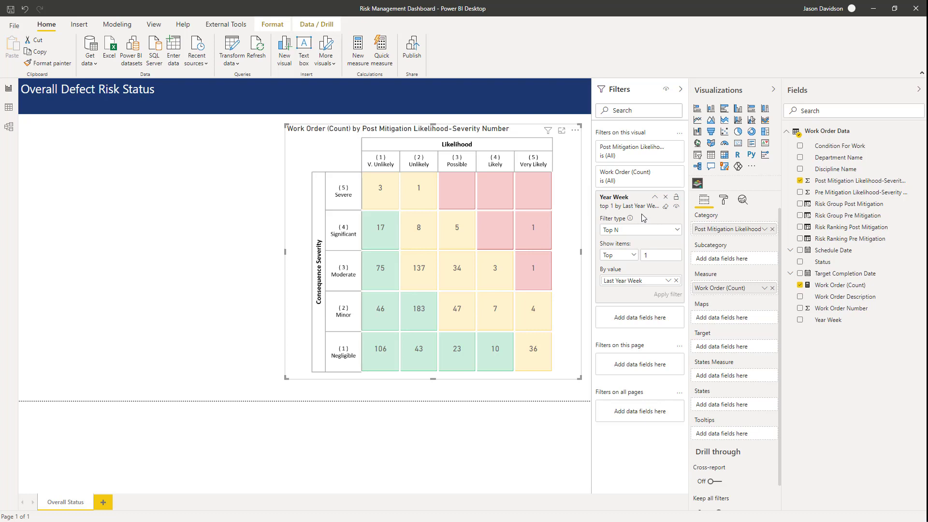
{"action": "mouse_move", "coordinate": [401, 161]}
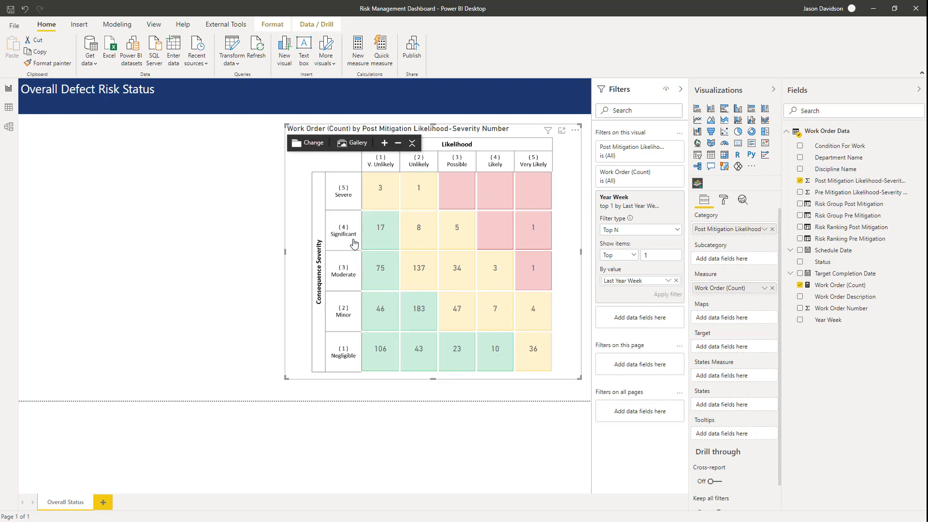
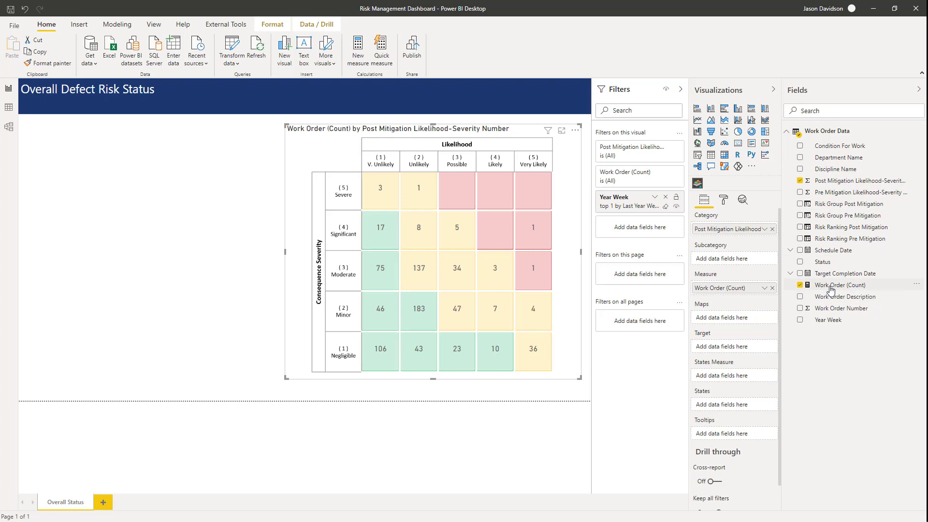
Create a measure WO Count - CW that counts Work Order Data rows whose Year Week equals the maximum Year Week across all the data
{"action": "left_click", "coordinate": [918, 289]}
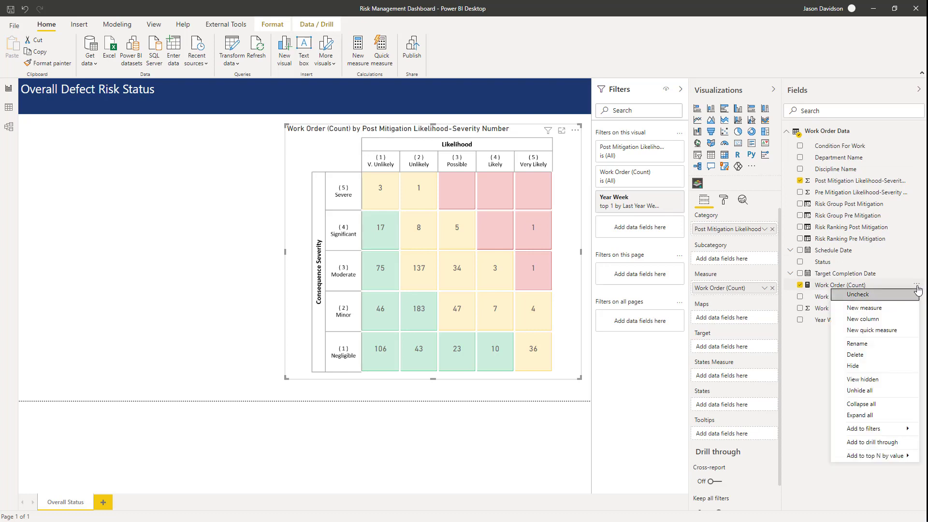
{"action": "left_click", "coordinate": [878, 311]}
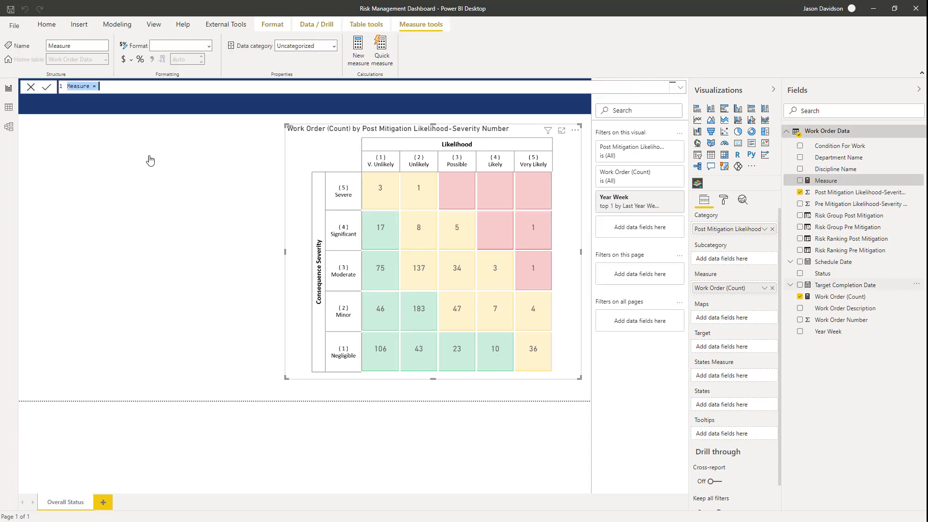
{"action": "type", "text": "WO Count - CW = VAR LatestWeekYear =     CALCULATE(         MAXX(         'Work Order Data',         'Work Order Data'[Year Week]),         ALL('Work Order Data')     ) VAR Result =     CALCULATE(         COUNTROWS('Work Order Data'),         FILTER(             'Work Order Data',             'Work Order Data'[Year Week] = LatestWeekYear         )     )  Return Result"}
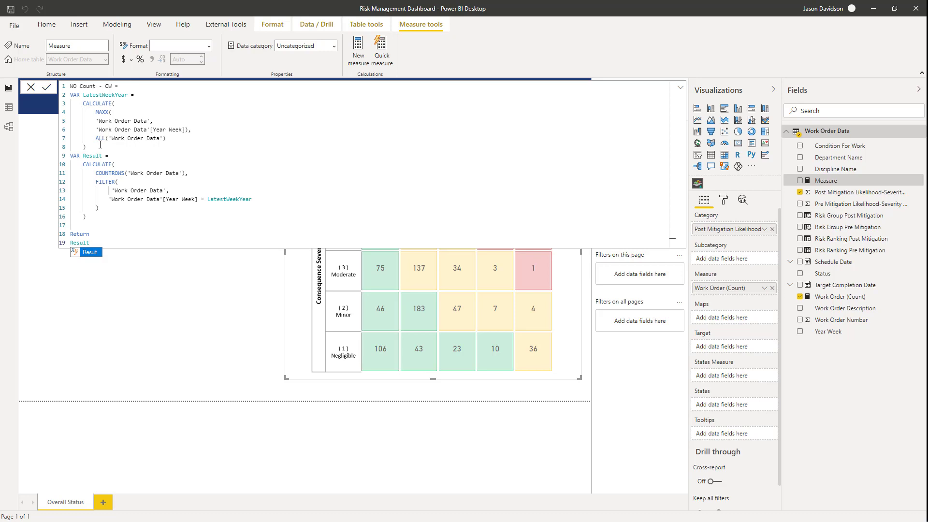
{"action": "left_click", "coordinate": [98, 173]}
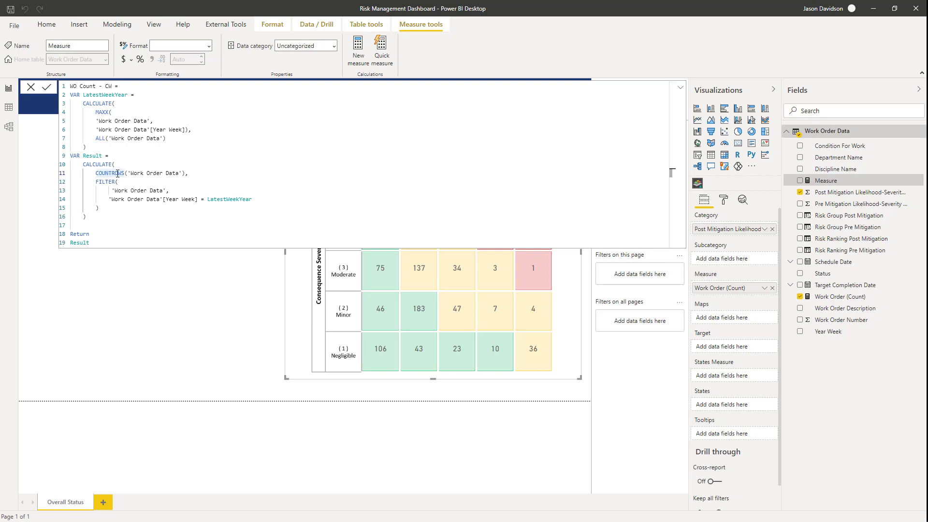
{"action": "left_click", "coordinate": [47, 89]}
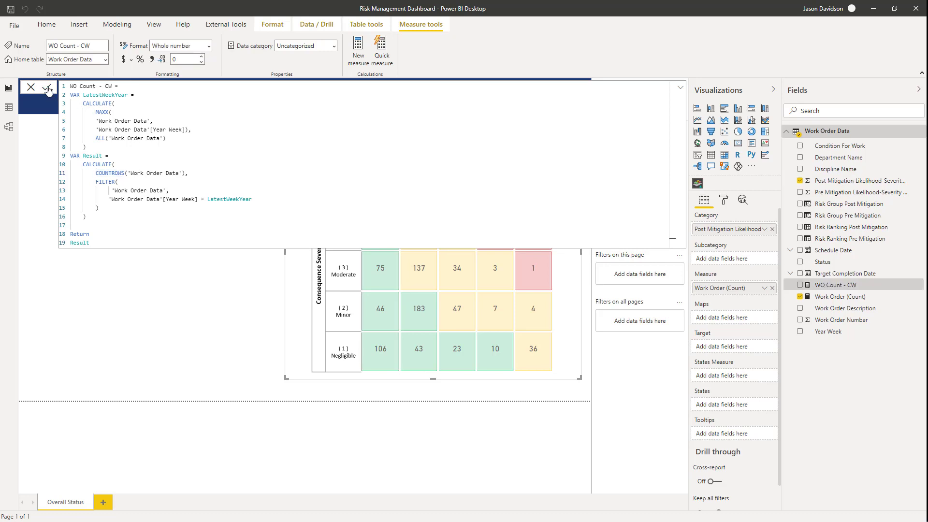
Remove the duplicate Result line at the end of the WO Count - CW formula and recommit the measure
{"action": "left_click", "coordinate": [681, 89]}
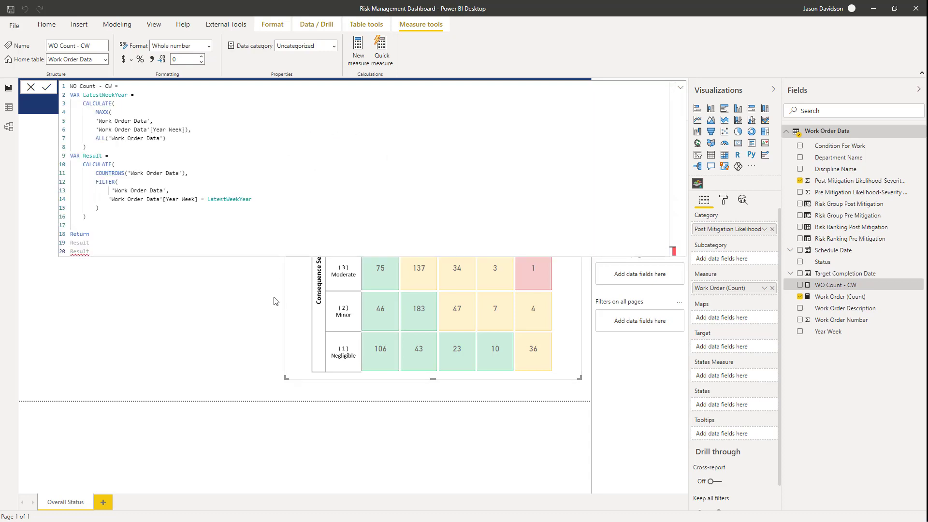
{"action": "key", "text": "Return"}
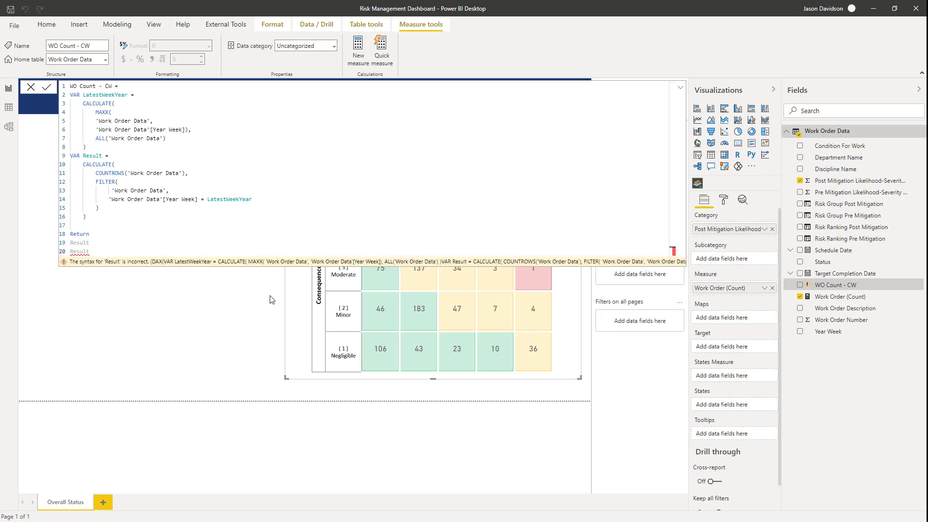
{"action": "left_click", "coordinate": [271, 299]}
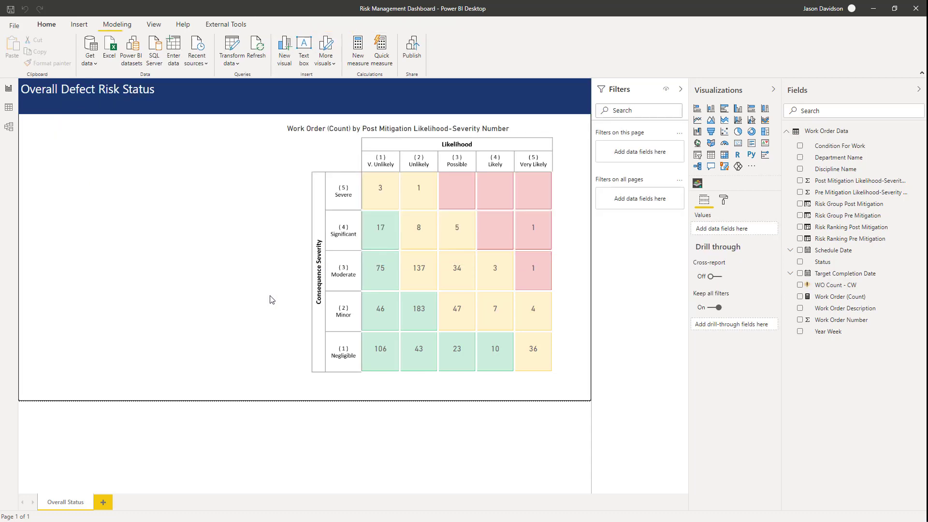
{"action": "left_click", "coordinate": [831, 284]}
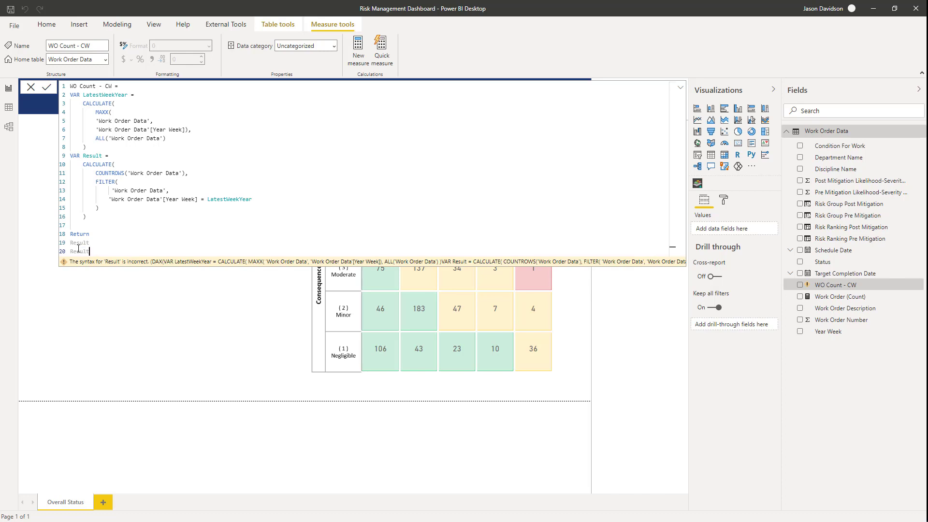
{"action": "key", "text": "ctrl+BackSpace"}
{"action": "key", "text": "Return"}
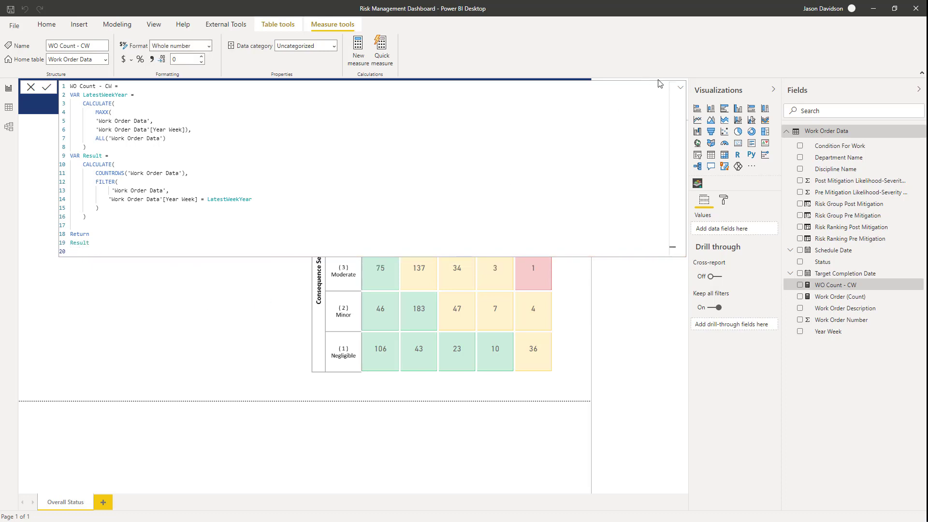
{"action": "left_click", "coordinate": [680, 87]}
Duplicate the risk matrix visual and place the copy beside the original, in the empty left half of the report page
{"action": "mouse_move", "coordinate": [284, 208]}
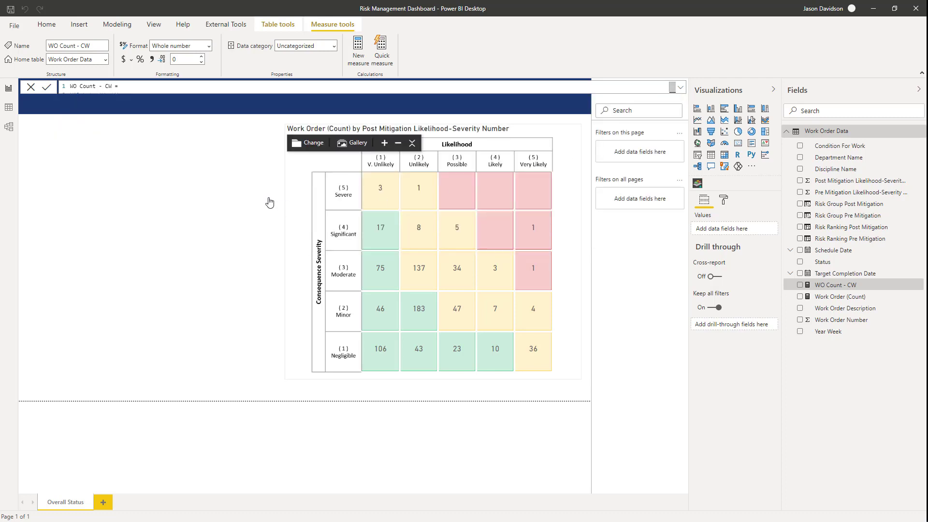
{"action": "left_click", "coordinate": [305, 132]}
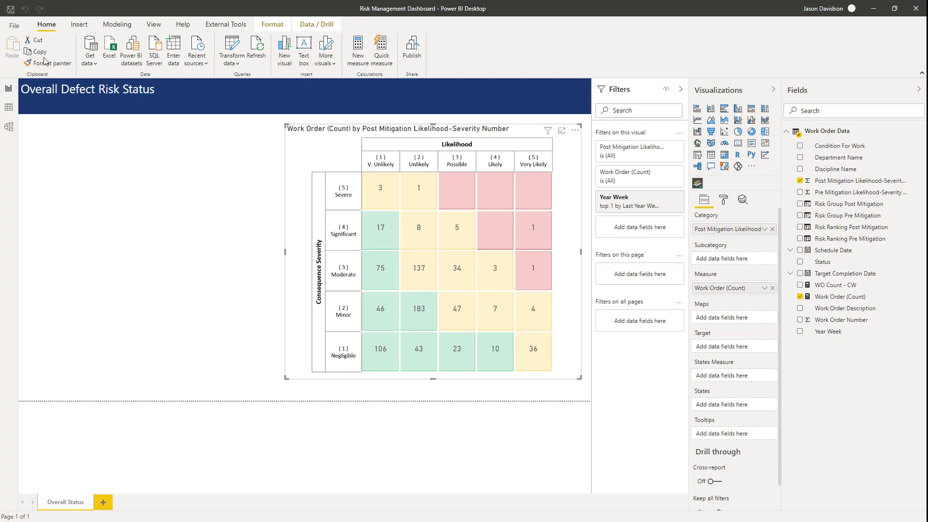
{"action": "left_click", "coordinate": [208, 173]}
{"action": "left_click", "coordinate": [297, 137]}
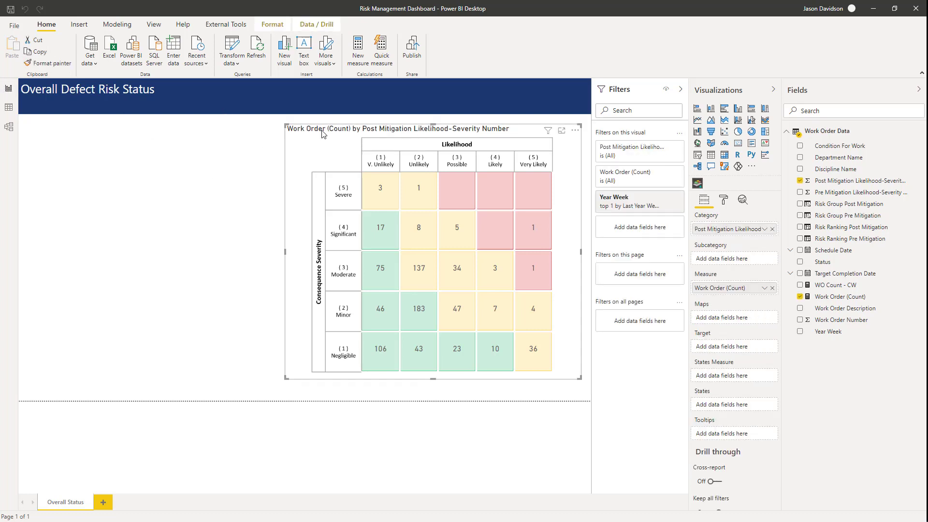
{"action": "left_click", "coordinate": [35, 42]}
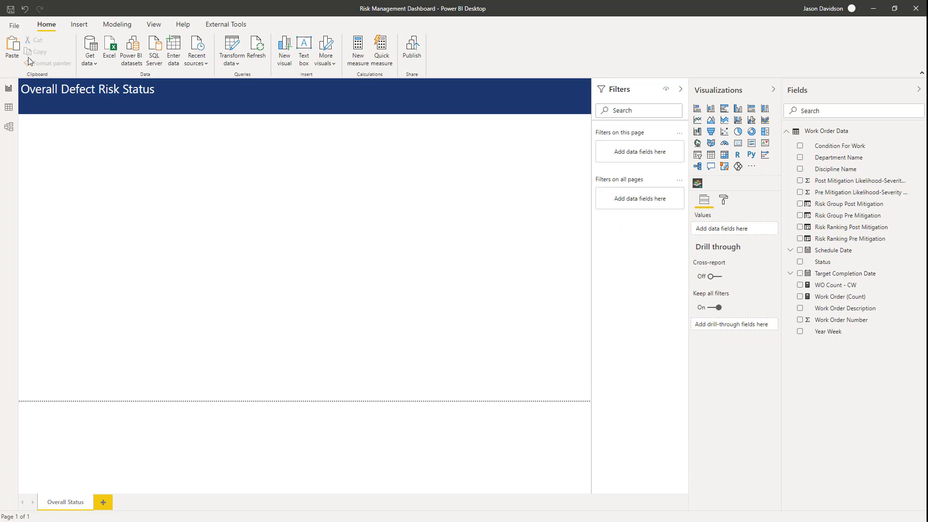
{"action": "left_click", "coordinate": [13, 49]}
{"action": "left_click", "coordinate": [13, 48]}
{"action": "left_click_drag", "start_coordinate": [344, 157], "coordinate": [74, 153]}
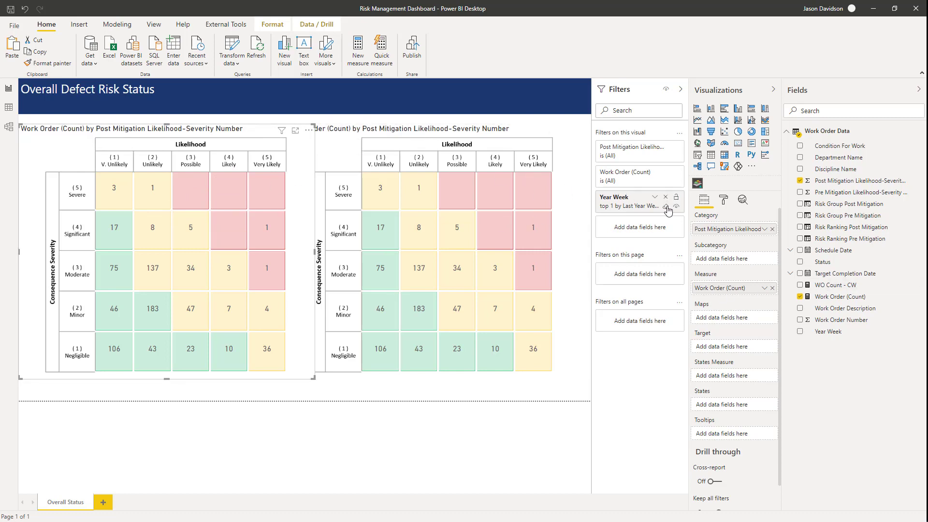
Clear the copied matrix's Year Week filter and replace its Work Order (Count) measure with WO Count - CW
{"action": "left_click", "coordinate": [666, 206]}
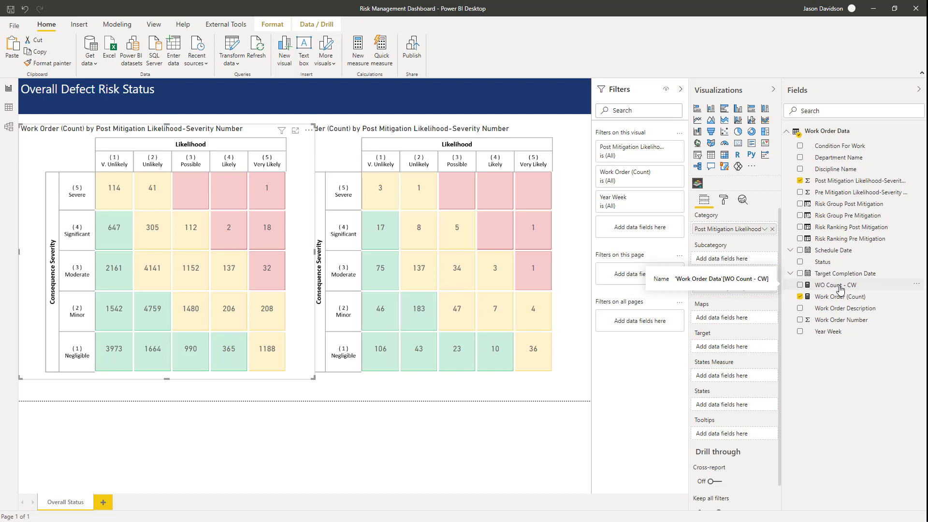
{"action": "left_click_drag", "start_coordinate": [825, 289], "coordinate": [737, 292]}
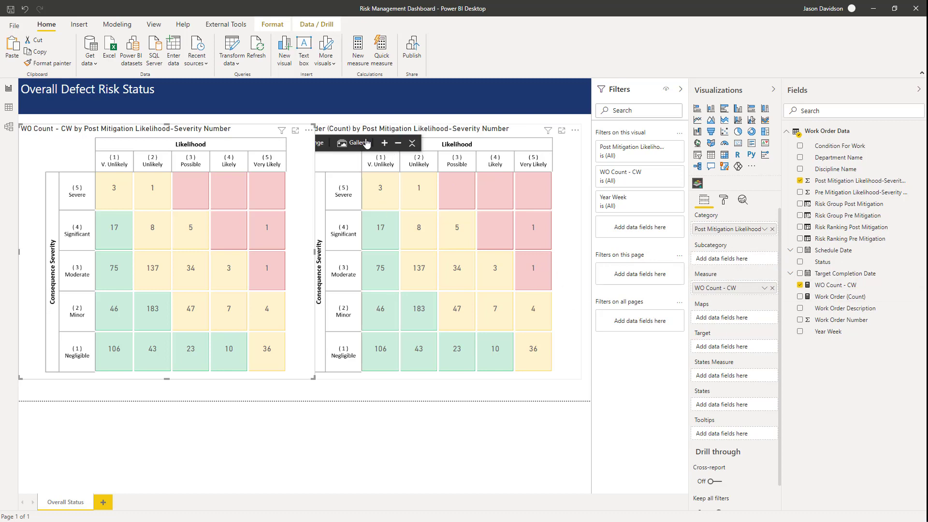
Delete the original Work Order (Count) matrix and move the WO Count - CW matrix into its place
{"action": "left_click", "coordinate": [461, 131]}
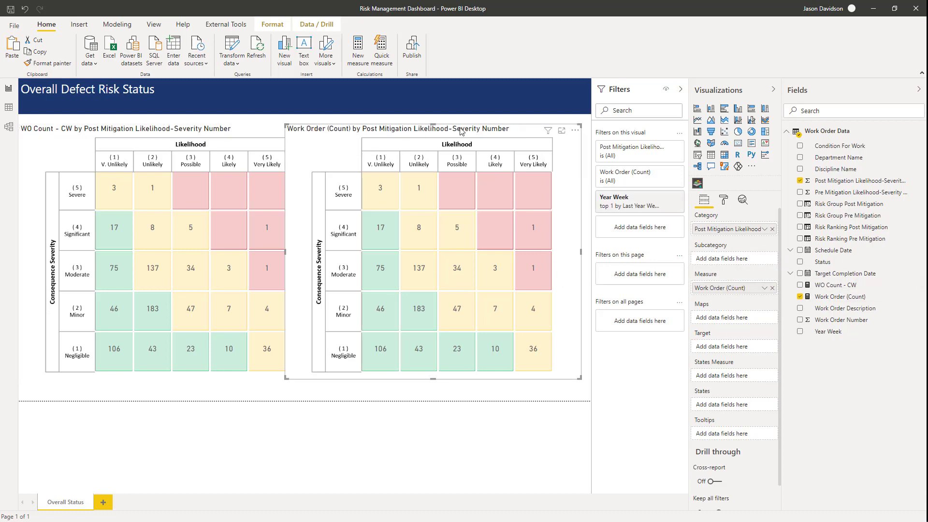
{"action": "key", "text": "Delete"}
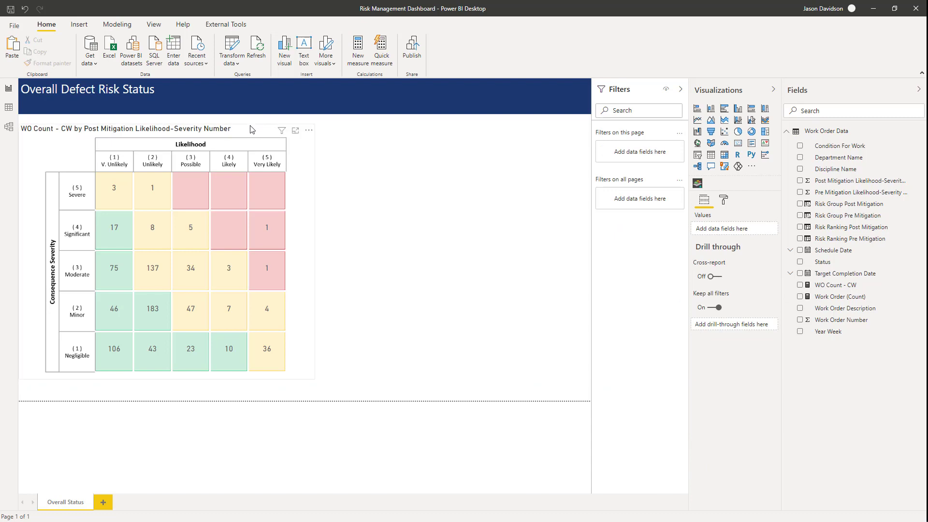
{"action": "left_click_drag", "start_coordinate": [250, 131], "coordinate": [550, 131]}
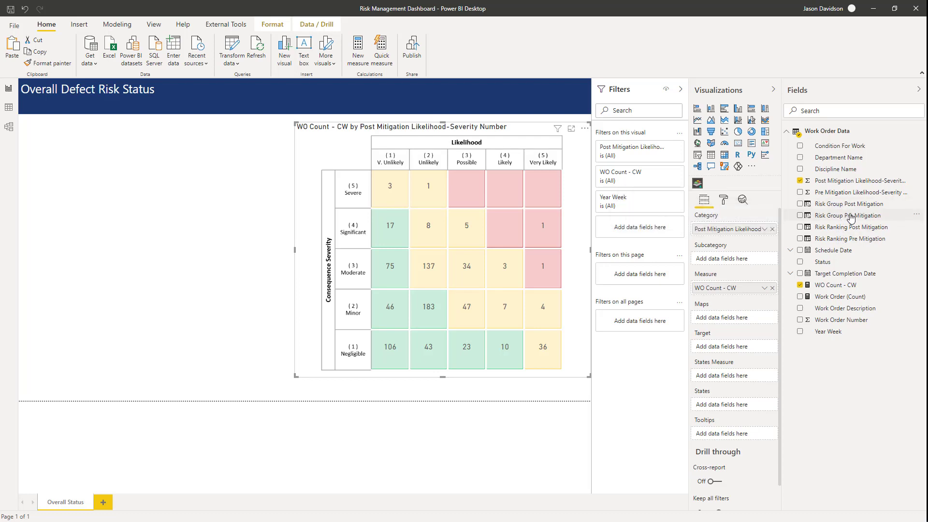
Add a table of WO Count - CW by Risk Group Pre Mitigation in the empty space beside the matrix
{"action": "left_click_drag", "start_coordinate": [851, 216], "coordinate": [146, 181]}
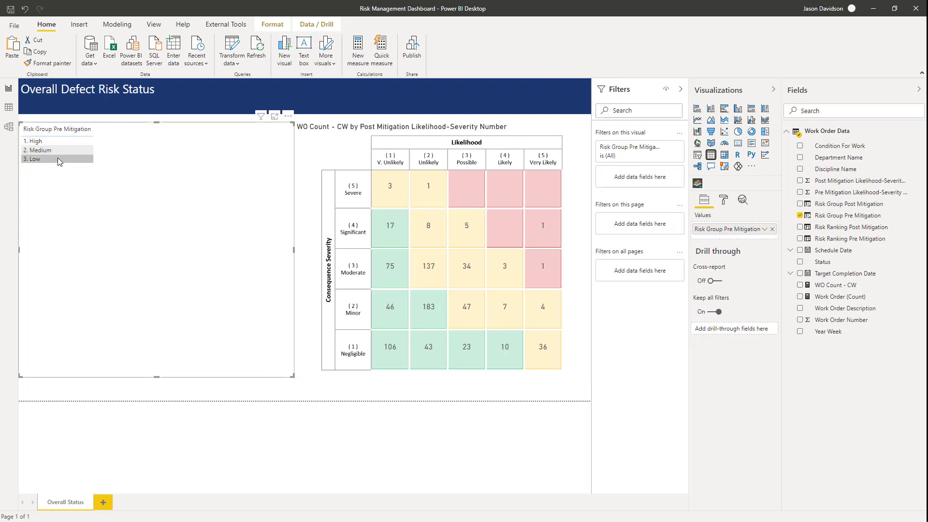
{"action": "left_click_drag", "start_coordinate": [841, 286], "coordinate": [153, 190]}
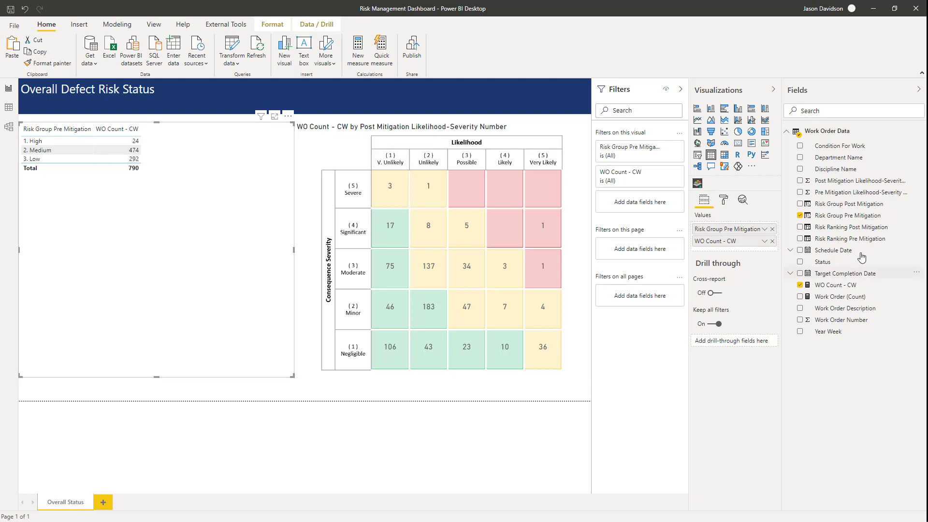
Replace Risk Group Pre Mitigation with Risk Group Post Mitigation in the table and shrink the visual to fit its rows
{"action": "left_click_drag", "start_coordinate": [845, 209], "coordinate": [750, 229]}
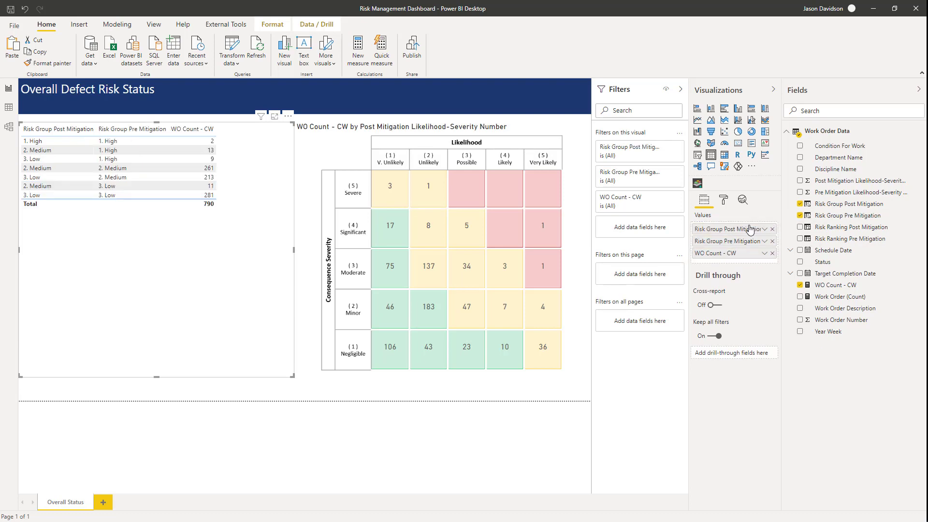
{"action": "left_click", "coordinate": [773, 241]}
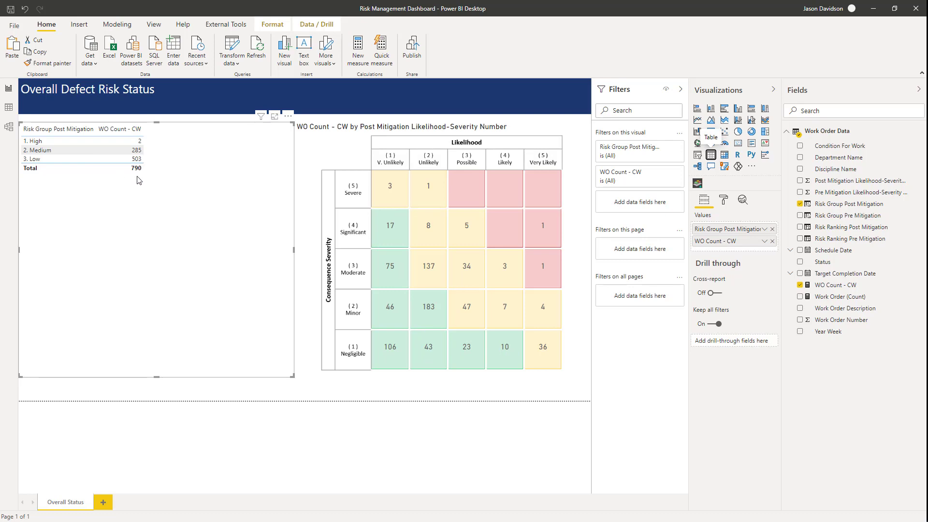
{"action": "left_click", "coordinate": [132, 163]}
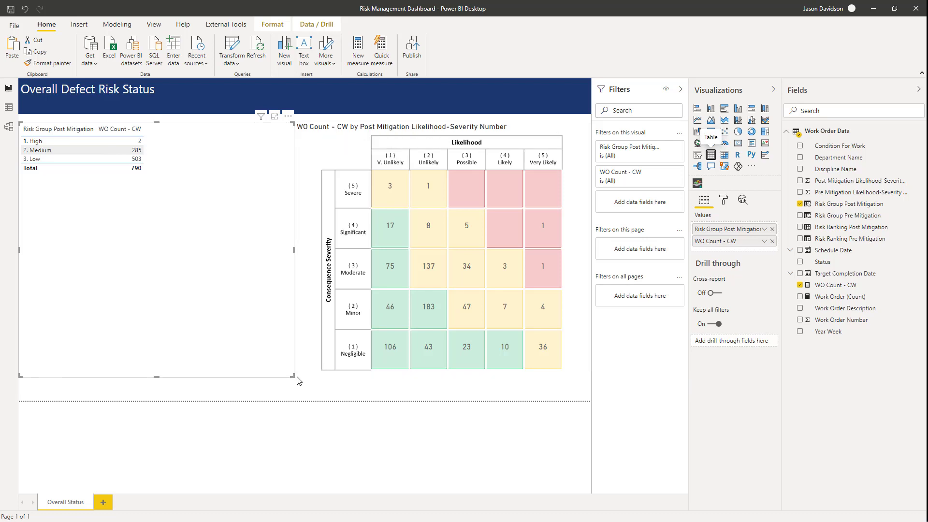
{"action": "left_click_drag", "start_coordinate": [295, 382], "coordinate": [184, 199]}
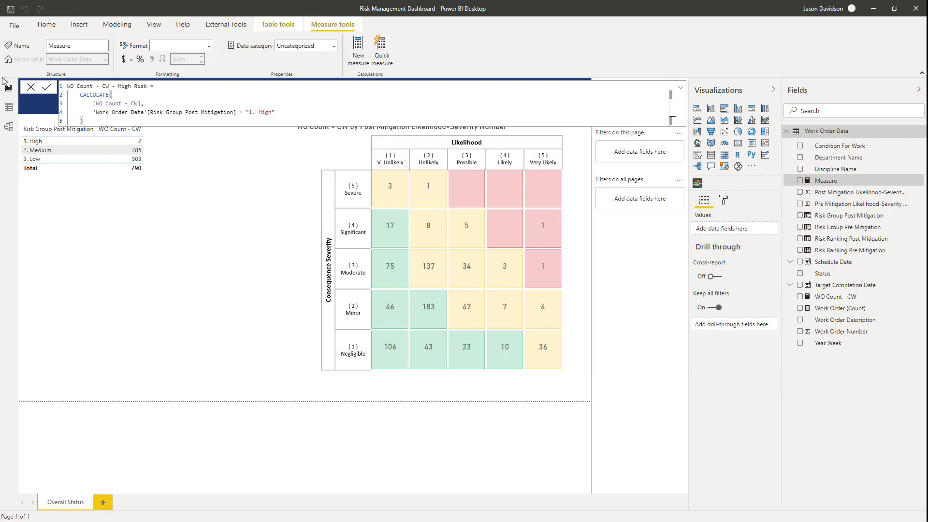
Create the measure WO Count - CW - High Risk, calculating WO Count - CW where Risk Group Post Mitigation equals "1. High"
{"action": "left_click", "coordinate": [47, 87]}
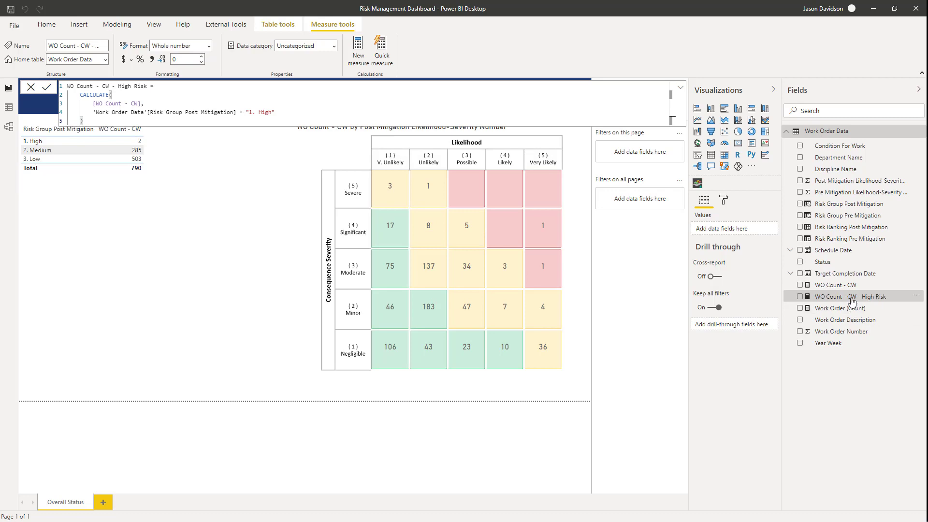
Add WO Count - CW - High Risk to the risk group table and widen the table to fit the extra column
{"action": "left_click", "coordinate": [153, 151]}
{"action": "left_click_drag", "start_coordinate": [858, 303], "coordinate": [758, 252]}
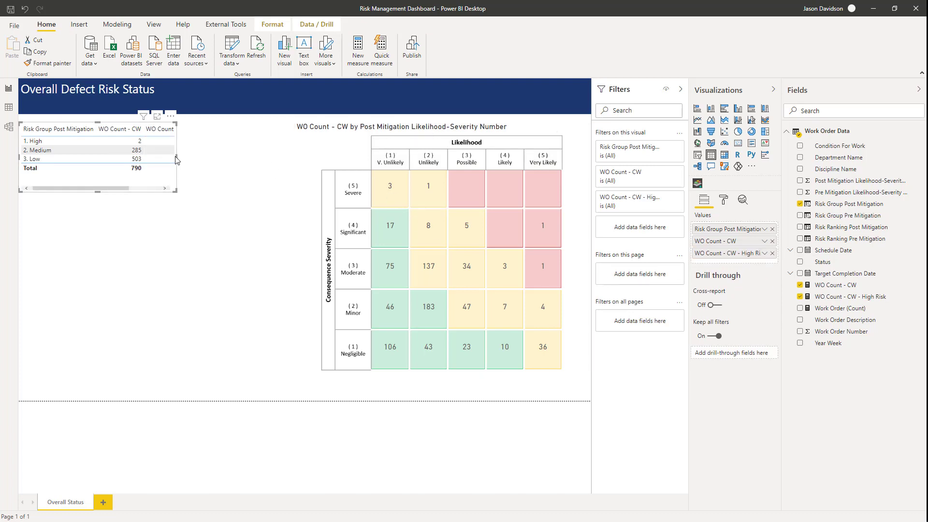
{"action": "left_click_drag", "start_coordinate": [177, 155], "coordinate": [253, 157]}
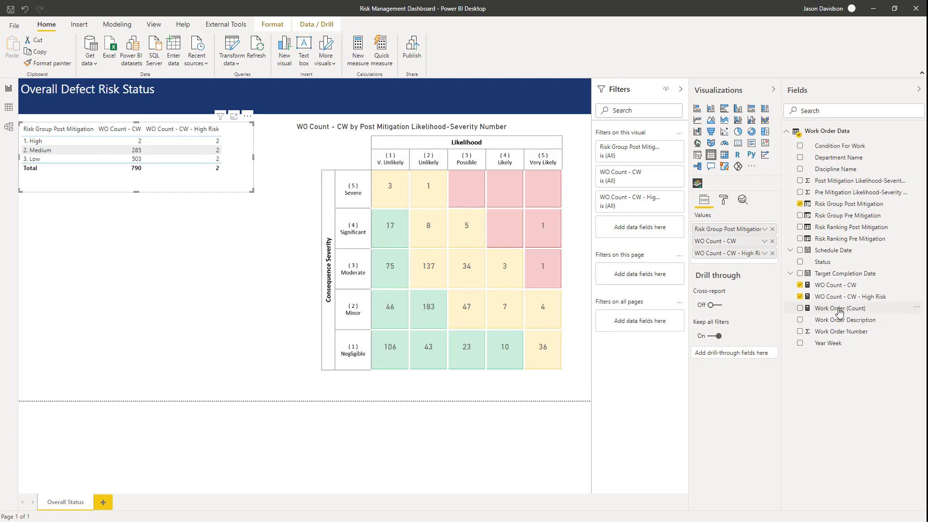
Copy the WO Count - CW - High Risk formula into a new measure and name it WO Count - CW - Medium Risk
{"action": "left_click", "coordinate": [863, 300]}
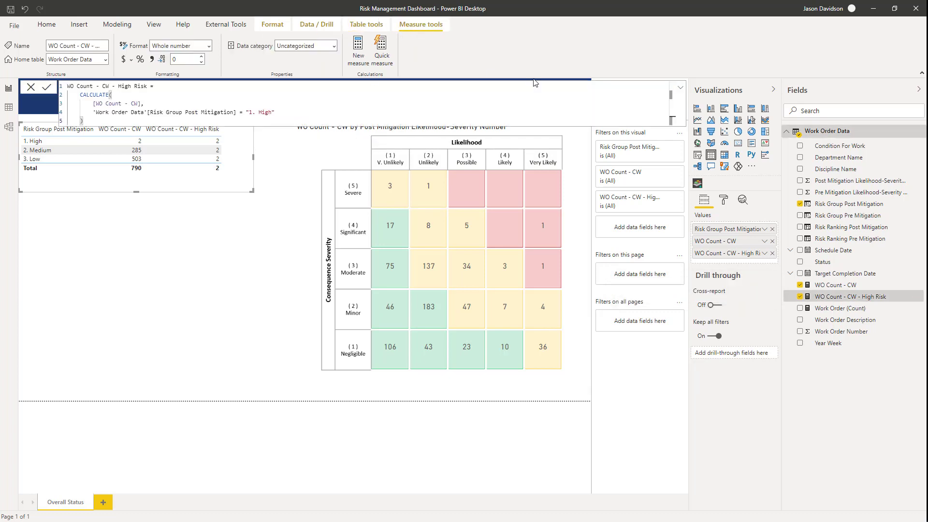
{"action": "left_click_drag", "start_coordinate": [91, 121], "coordinate": [67, 87]}
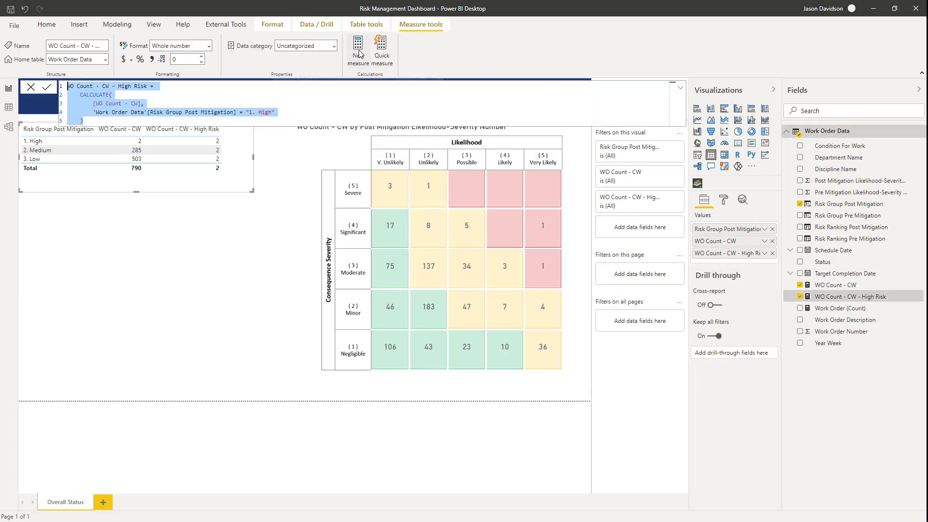
{"action": "left_click", "coordinate": [138, 191]}
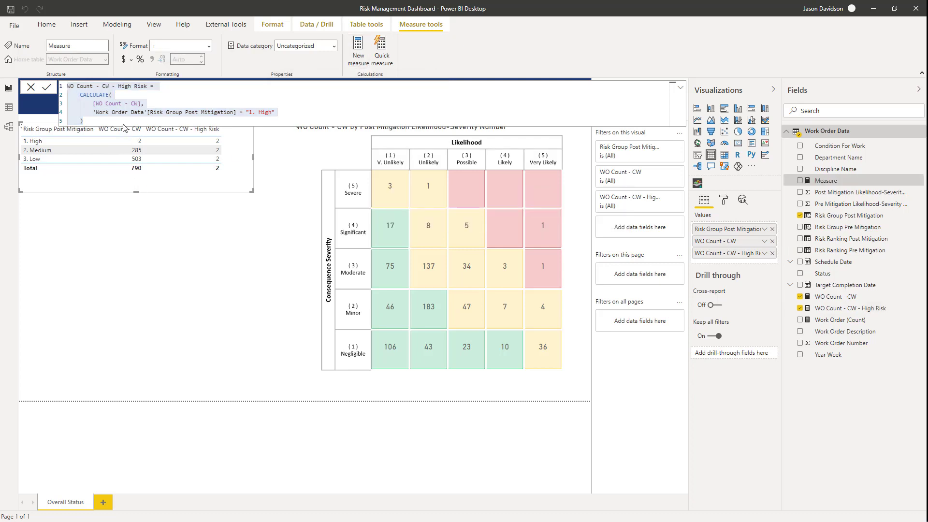
{"action": "key", "text": "ctrl+v"}
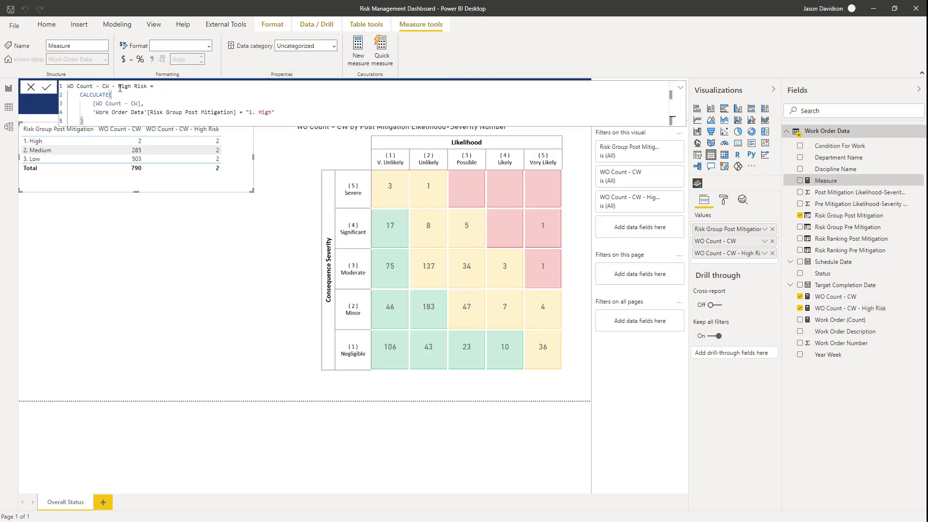
{"action": "left_click_drag", "start_coordinate": [118, 86], "coordinate": [130, 87]}
{"action": "type", "text": "MEd"}
{"action": "key", "text": "BackSpace"}
{"action": "key", "text": "BackSpace"}
{"action": "type", "text": "edium"}
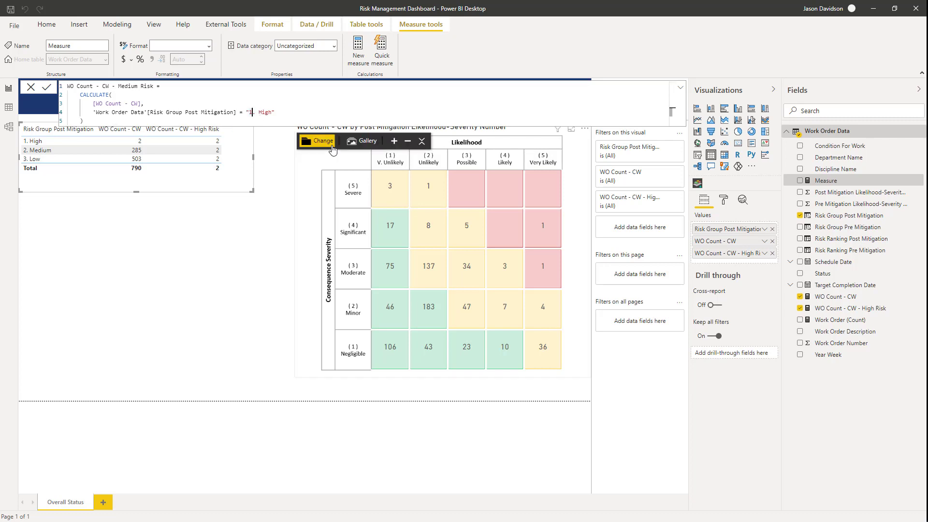
Change the Risk Group Post Mitigation filter in the Medium Risk measure to "2. Medium" and commit the formula
{"action": "key", "text": "BackSpace"}
{"action": "type", "text": "2"}
{"action": "key", "text": "Right"}
{"action": "key", "text": "shift+Right"}
{"action": "key", "text": "shift+Right"}
{"action": "key", "text": "shift+Right"}
{"action": "key", "text": "Delete"}
{"action": "type", "text": "ed"}
{"action": "key", "text": "BackSpace"}
{"action": "key", "text": "BackSpace"}
{"action": "key", "text": "BackSpace"}
{"action": "left_click", "coordinate": [46, 89]}
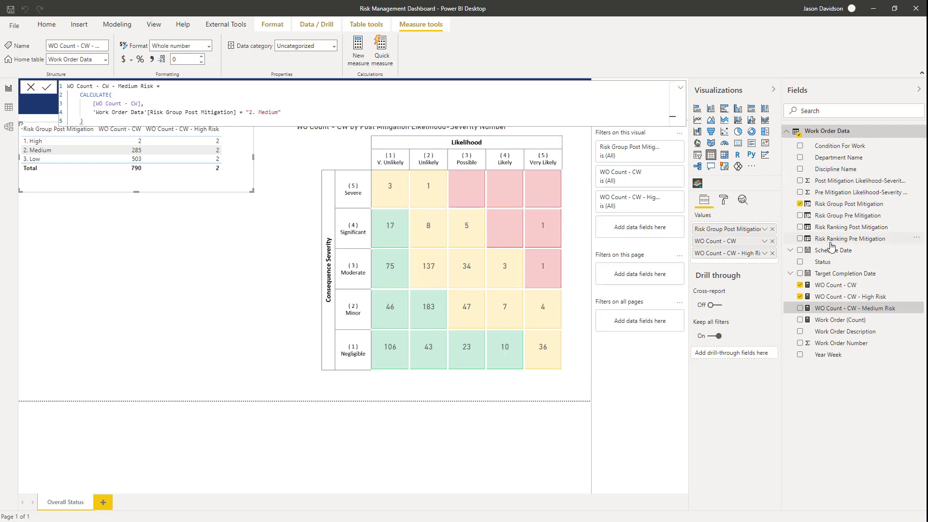
Add WO Count - CW - Medium Risk to the risk group table and narrow the table so it clears the matrix
{"action": "left_click_drag", "start_coordinate": [839, 312], "coordinate": [759, 261]}
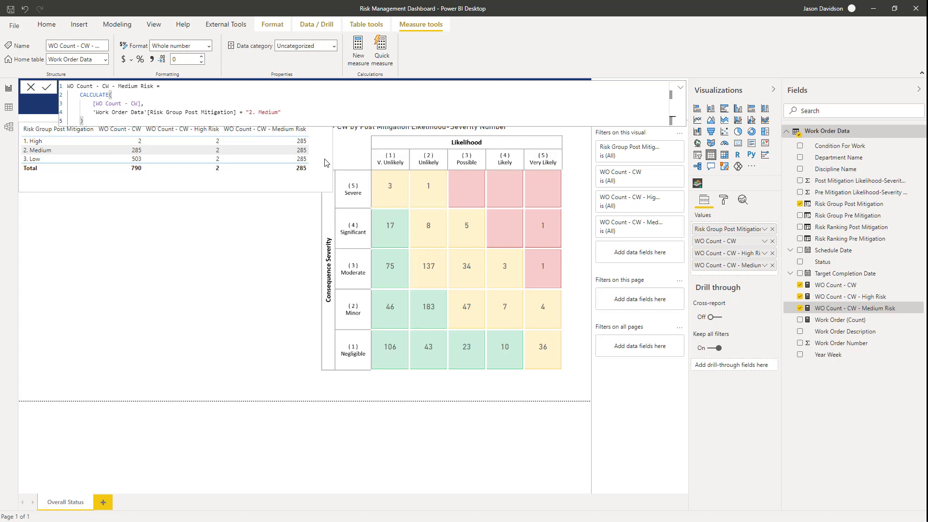
{"action": "left_click_drag", "start_coordinate": [270, 155], "coordinate": [249, 155]}
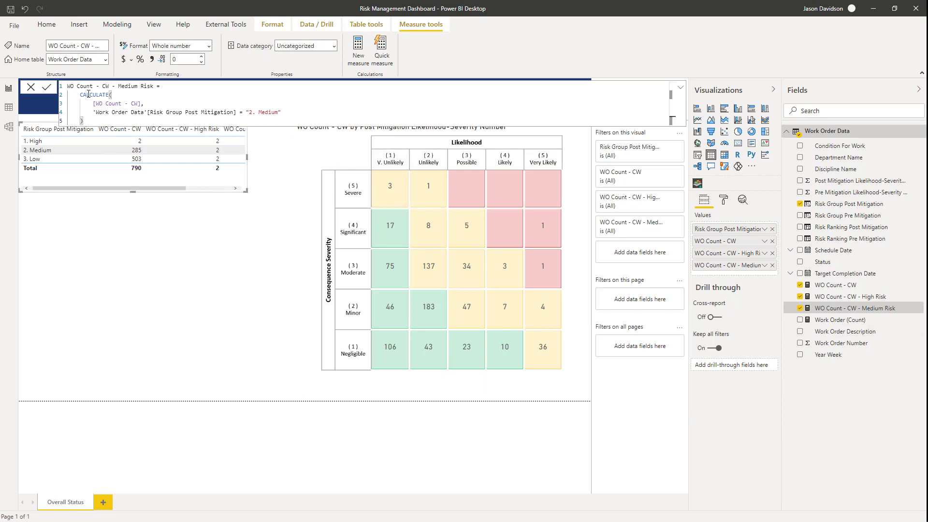
Copy the Medium Risk formula into a new measure and change its Risk Group Post Mitigation filter to "3. Low"
{"action": "key", "text": "ctrl+a"}
{"action": "key", "text": "ctrl+c"}
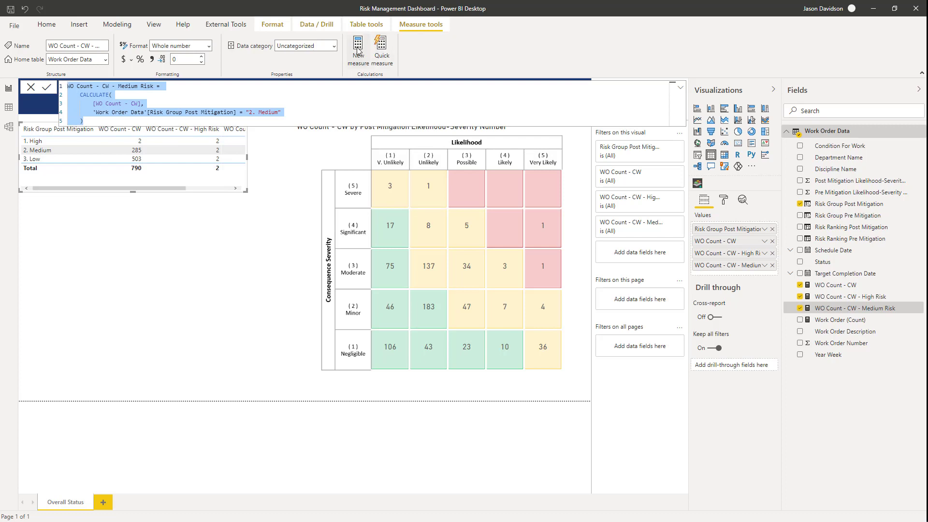
{"action": "left_click", "coordinate": [234, 147]}
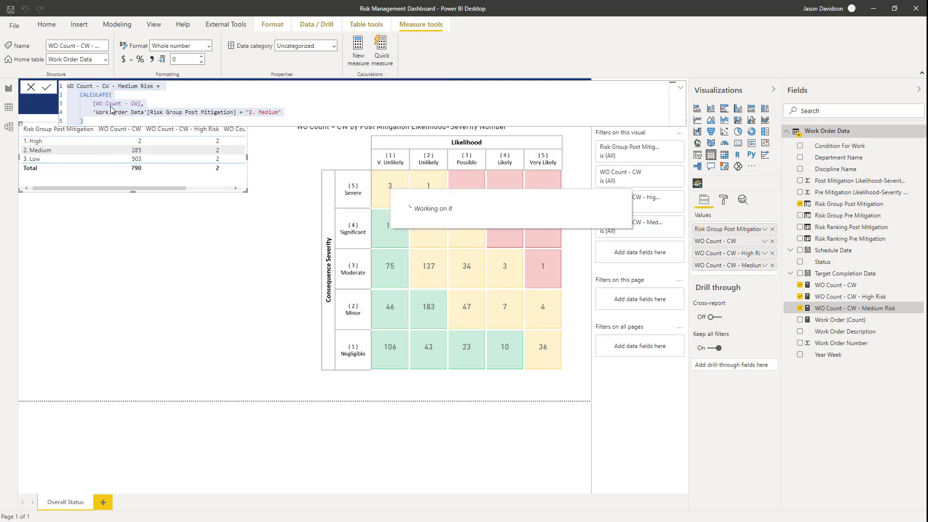
{"action": "key", "text": "ctrl+v"}
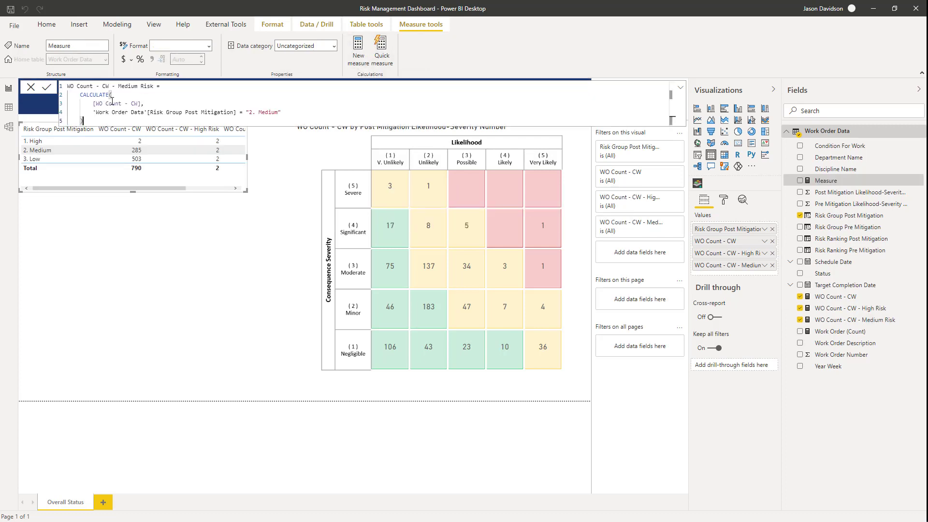
{"action": "left_click", "coordinate": [252, 112]}
{"action": "key", "text": "BackSpace"}
{"action": "type", "text": "2"}
{"action": "key", "text": "Right"}
{"action": "key", "text": "Delete"}
{"action": "key", "text": "Delete"}
{"action": "key", "text": "Delete"}
{"action": "key", "text": "Delete"}
{"action": "type", "text": "Low"}
Name the new measure WO Count - CW - Low Risk, then commit it and collapse the formula editor
{"action": "double_click", "coordinate": [126, 86]}
{"action": "type", "text": "Low"}
{"action": "left_click", "coordinate": [47, 87]}
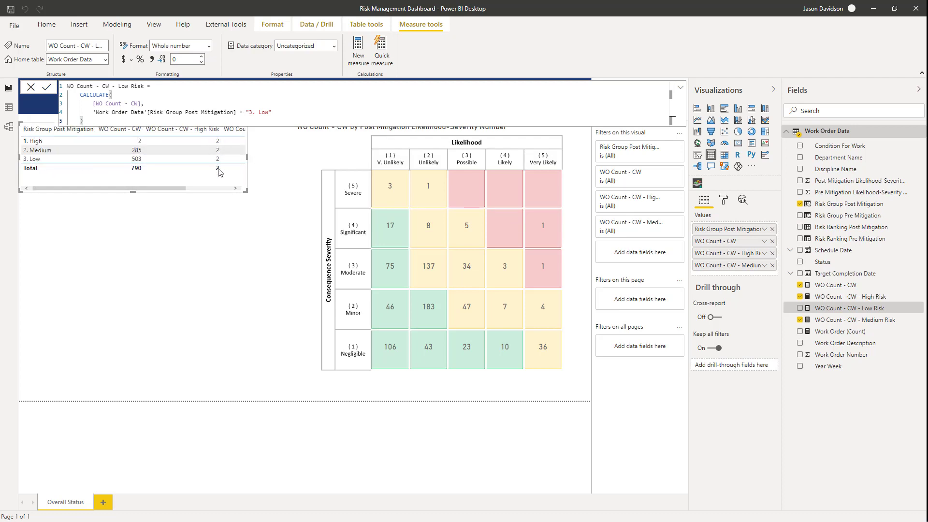
{"action": "left_click", "coordinate": [681, 89]}
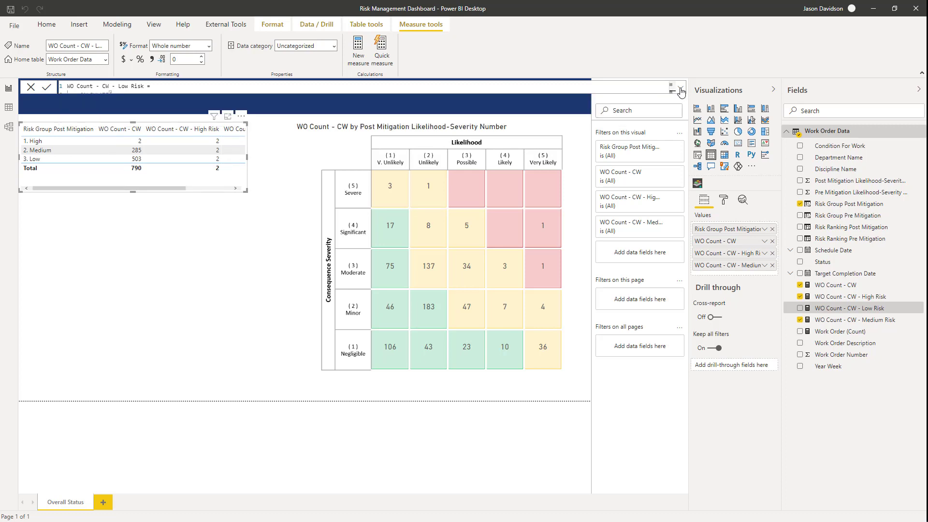